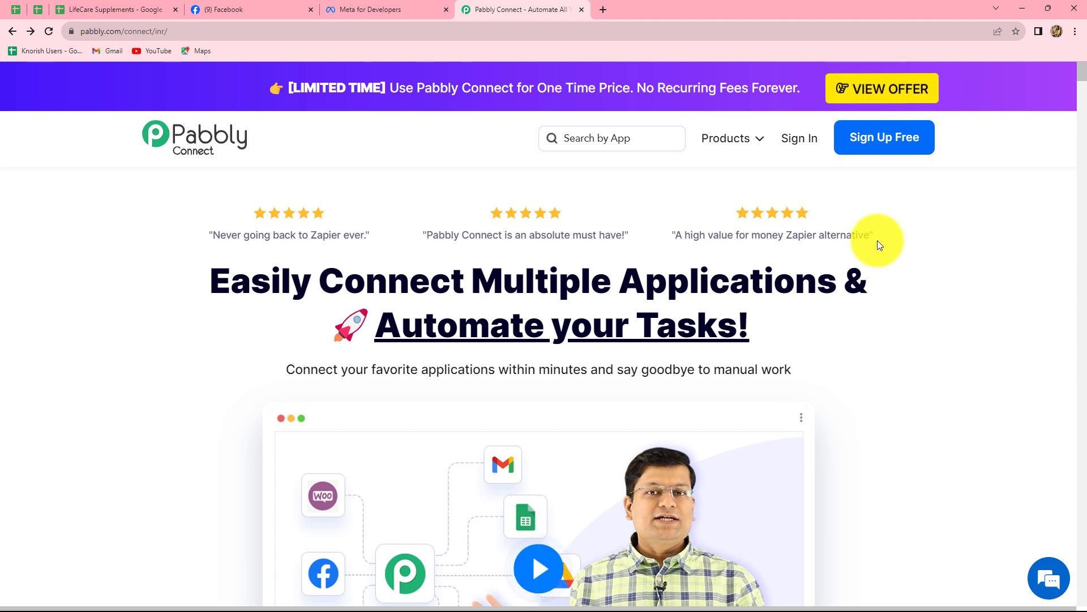
Sign in to the Pabbly account and launch Pabbly Connect from the account's apps
click(808, 142)
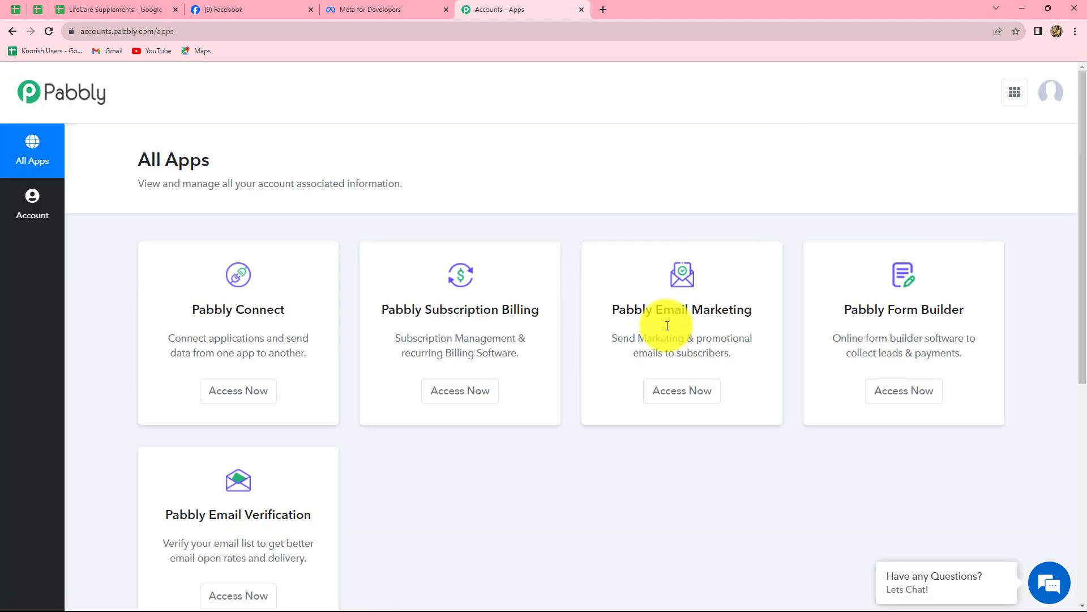
scroll(508, 471, down, 4)
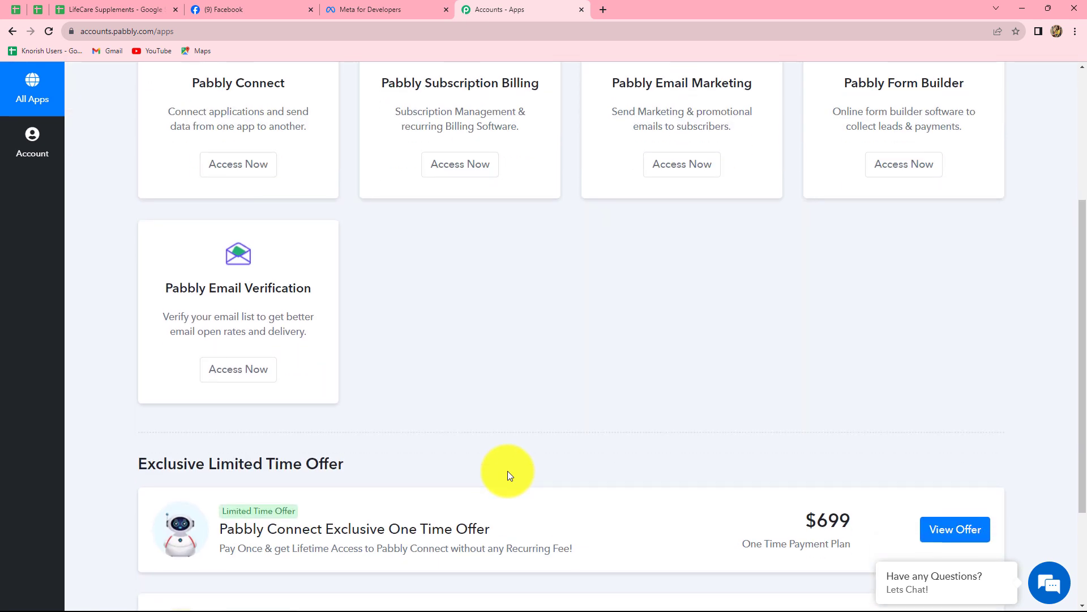
scroll(508, 471, up, 3)
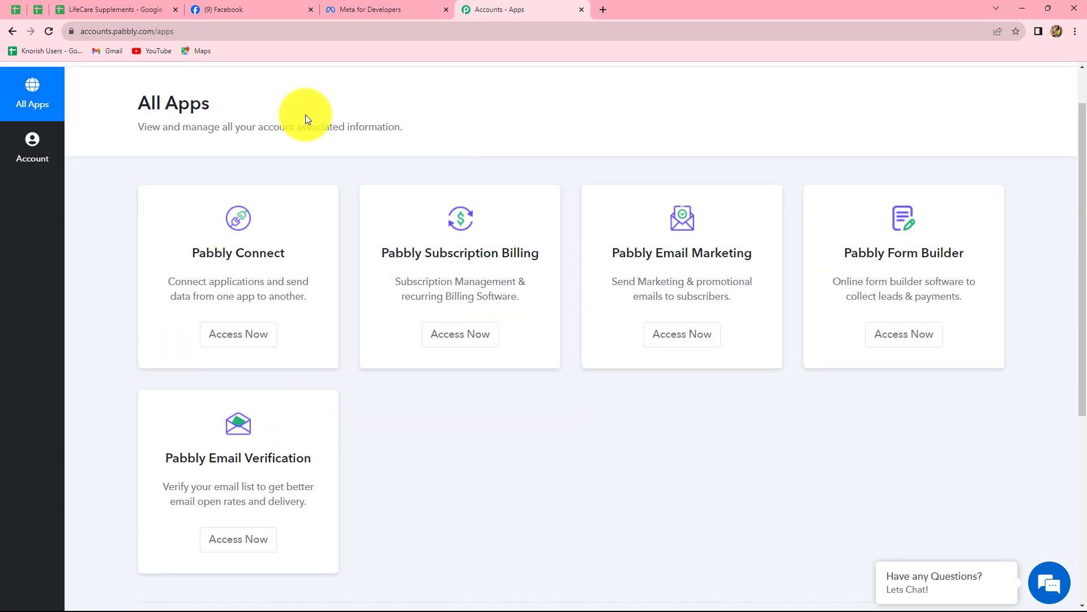
click(231, 334)
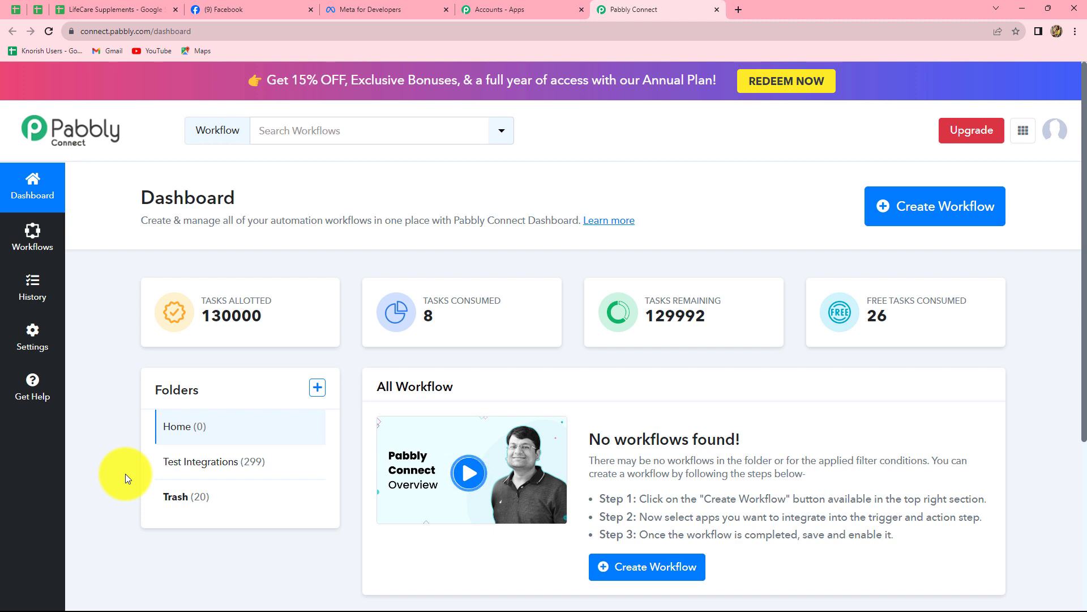
Create the 'Add Facebook Leads to Google Sheets (Supplements)' workflow inside the Test Integrations folder
click(915, 228)
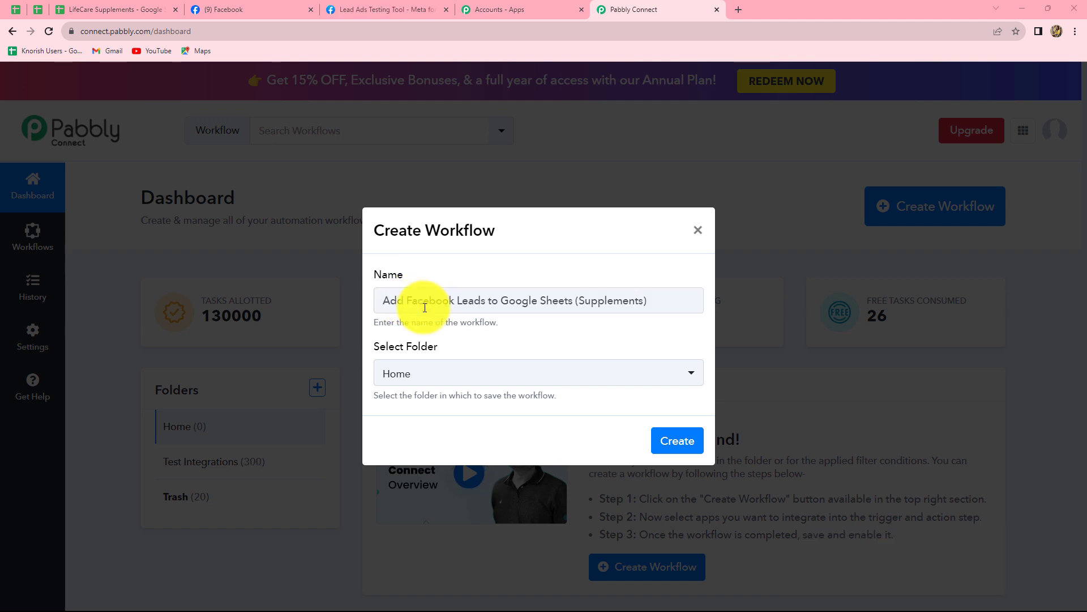
click(506, 376)
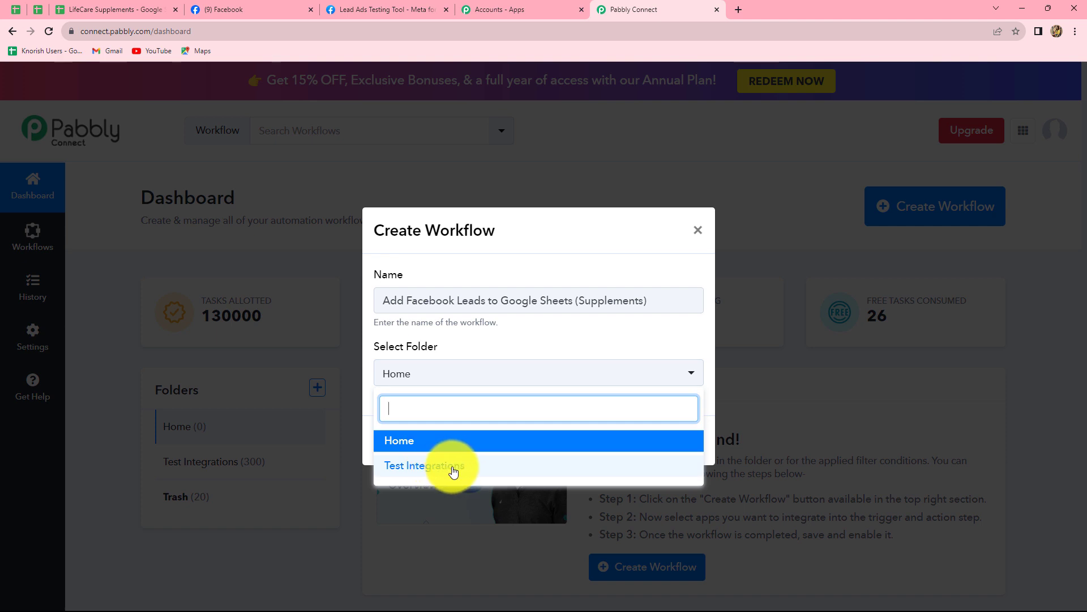
click(453, 467)
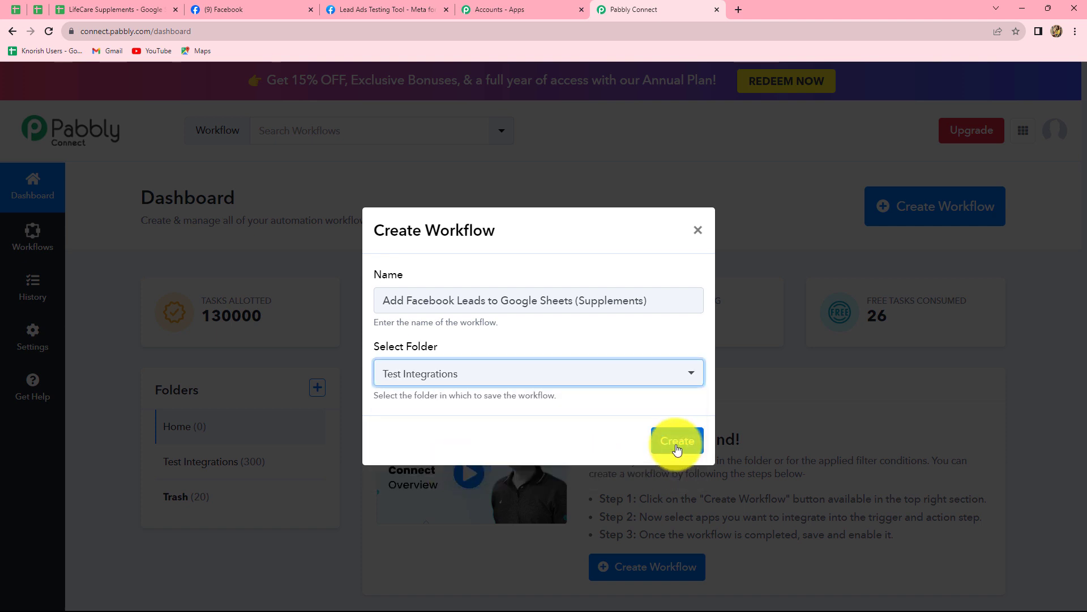
click(677, 447)
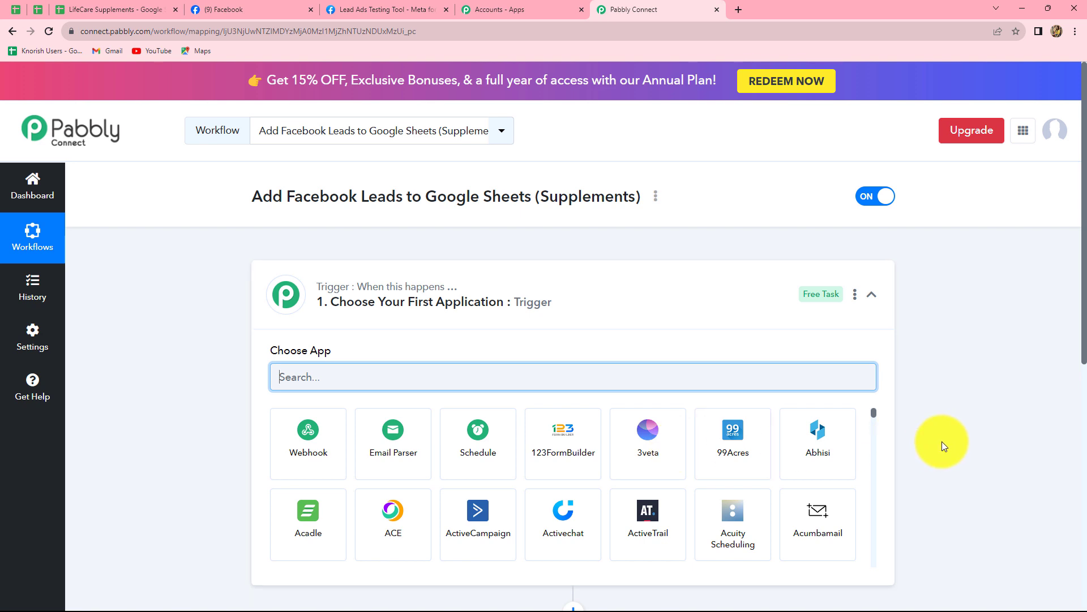
Choose Facebook Lead Ads, found by searching 'Fac', as the trigger app with the New Lead (Instant) event
scroll(942, 440, down, 3)
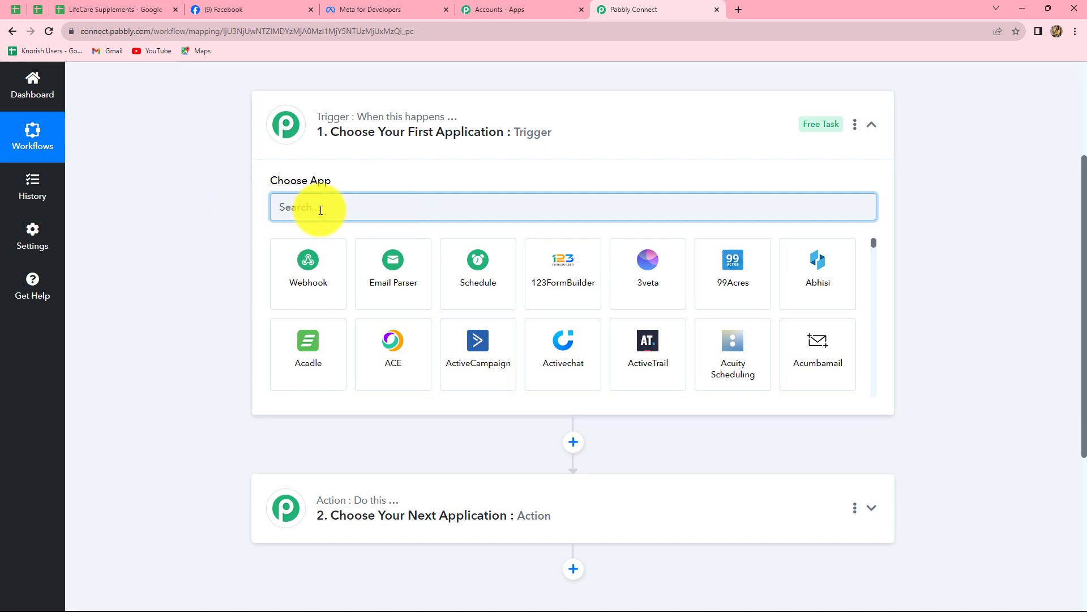
text(Face)
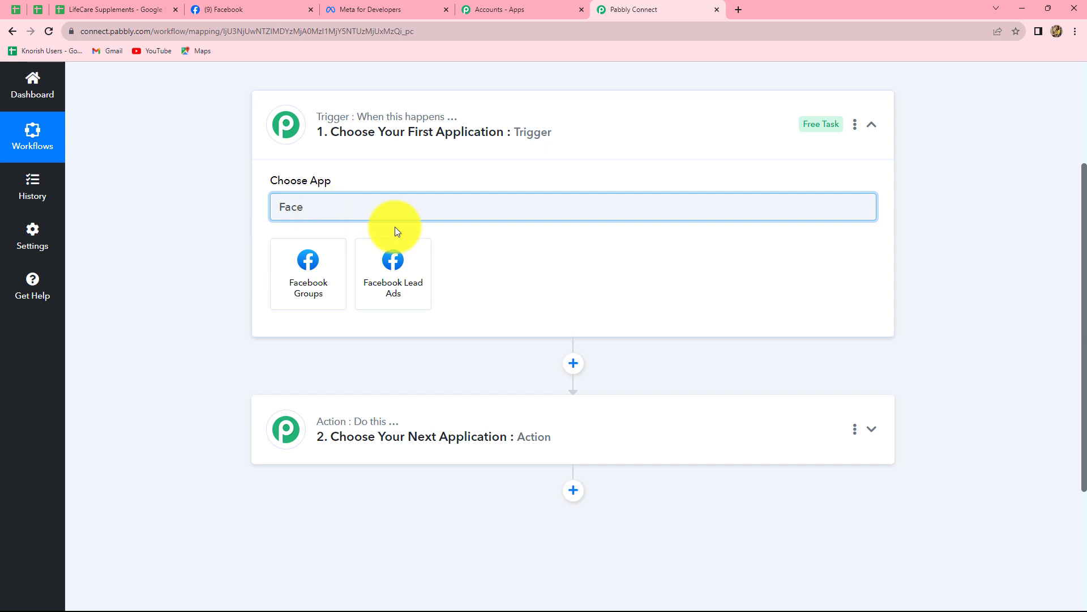
click(394, 292)
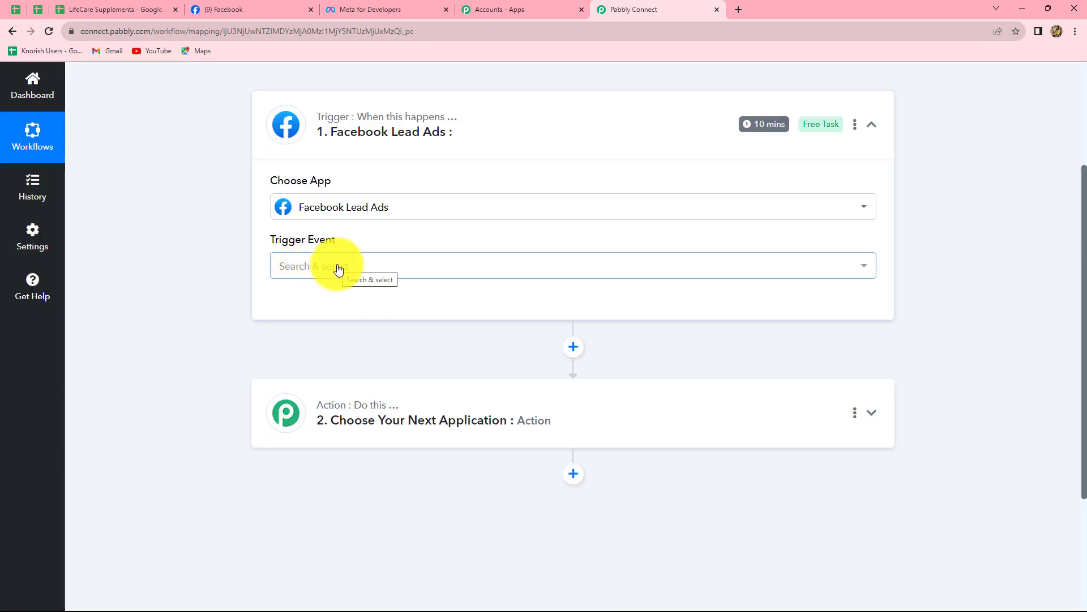
click(338, 269)
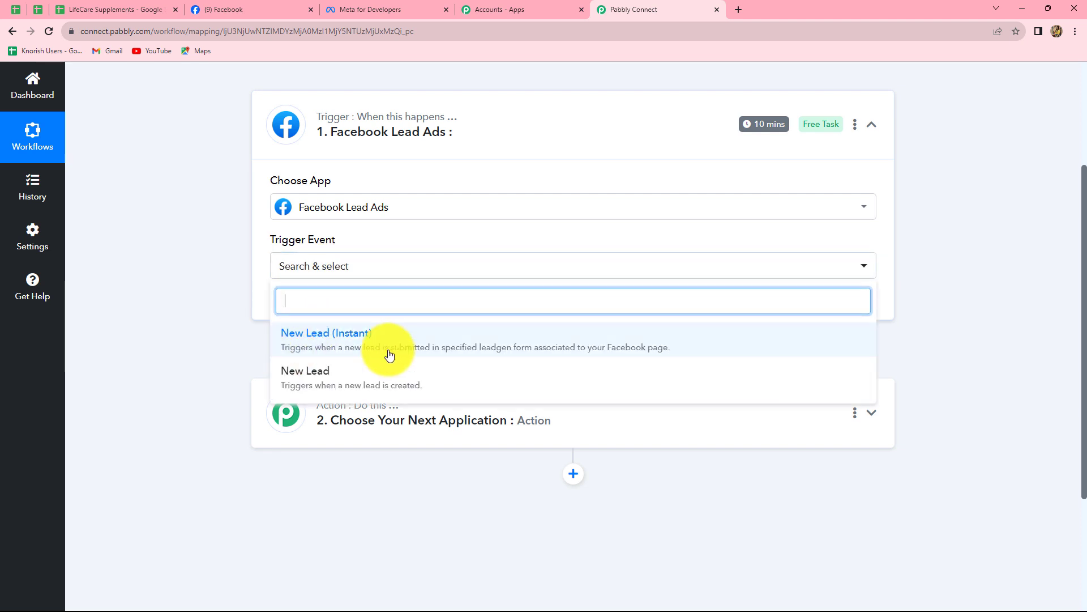
click(356, 353)
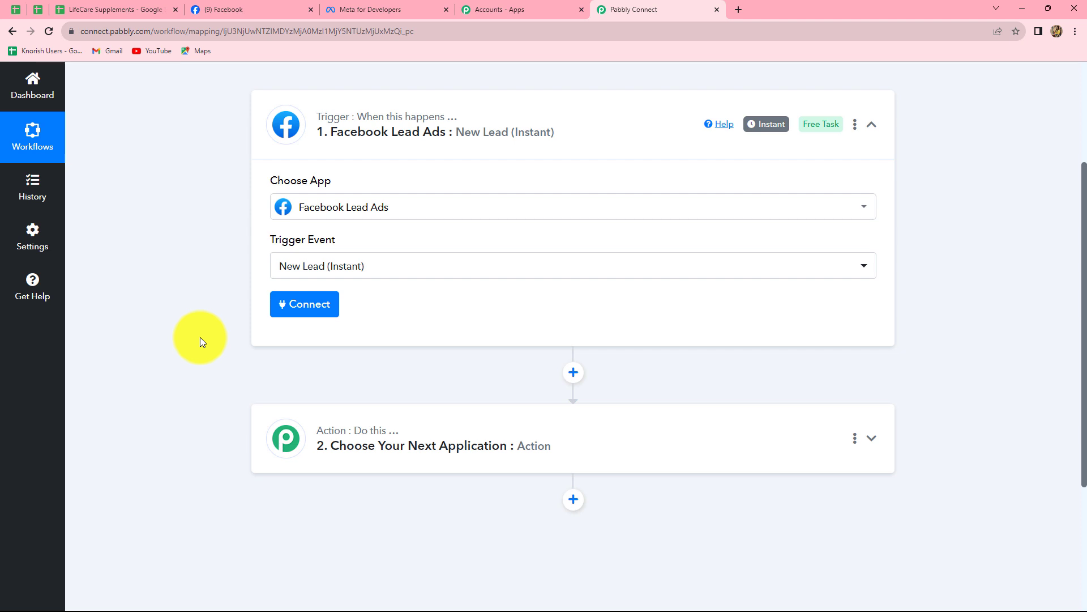
Add a new Facebook Lead Ads connection to the trigger and authorize it
click(305, 313)
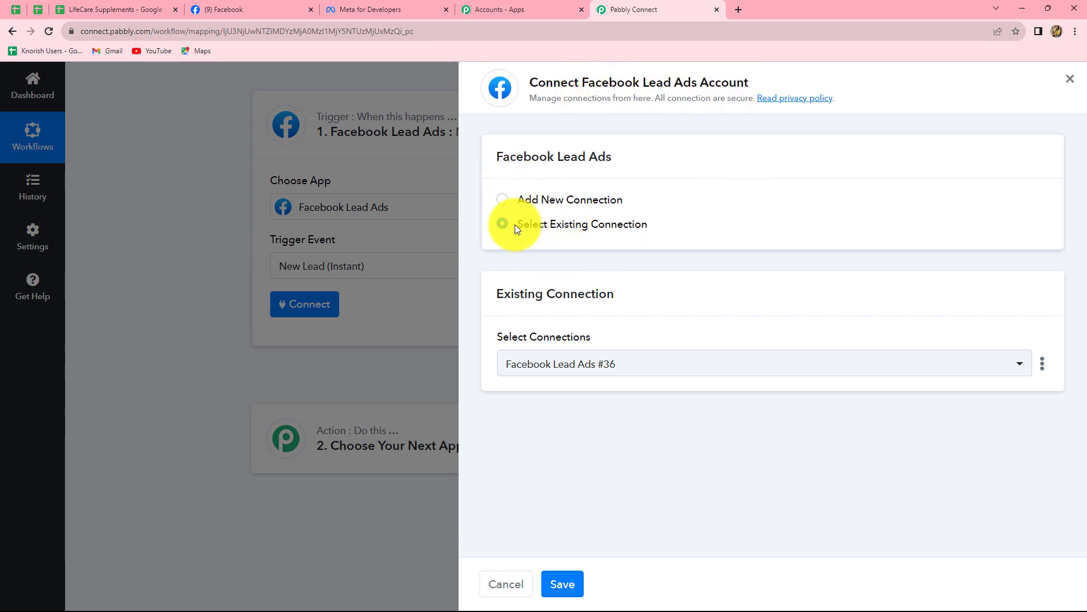
click(504, 200)
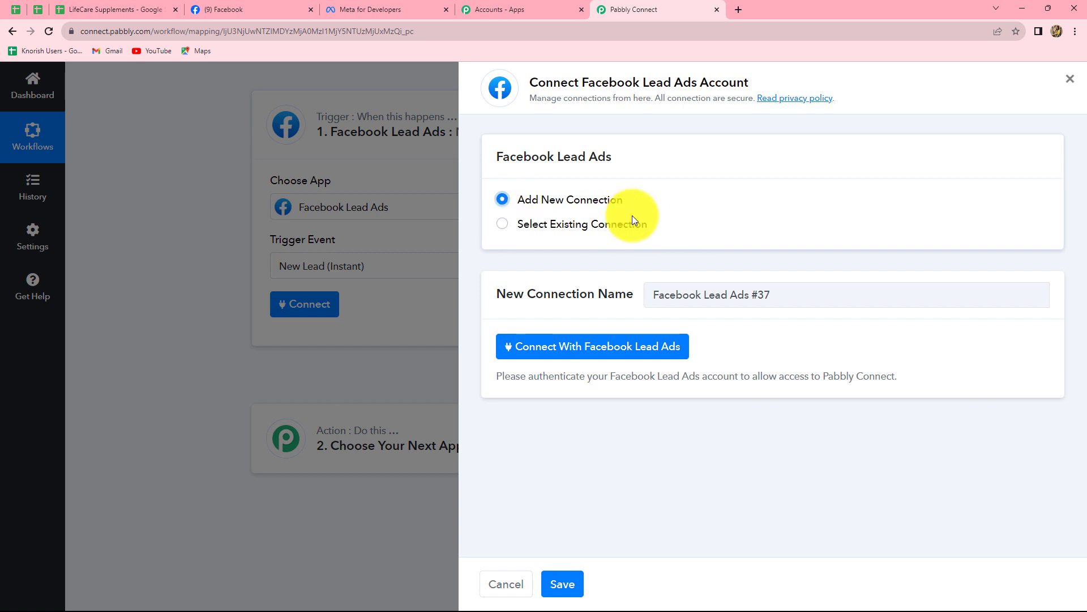
click(657, 352)
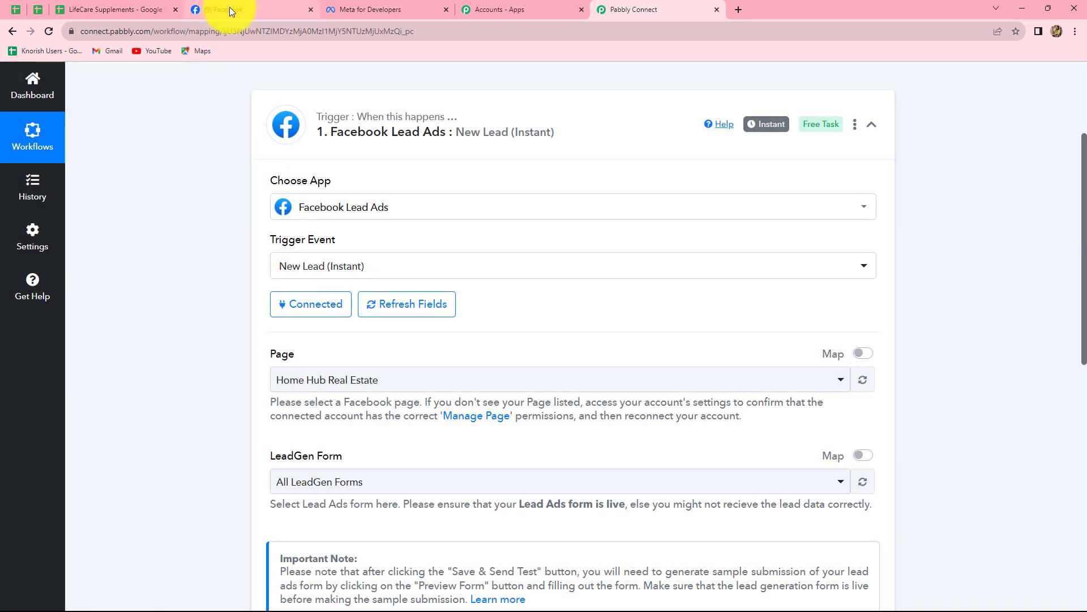
Move between the workflow and Facebook, ending on the LifeCare Supplements Store page
click(229, 8)
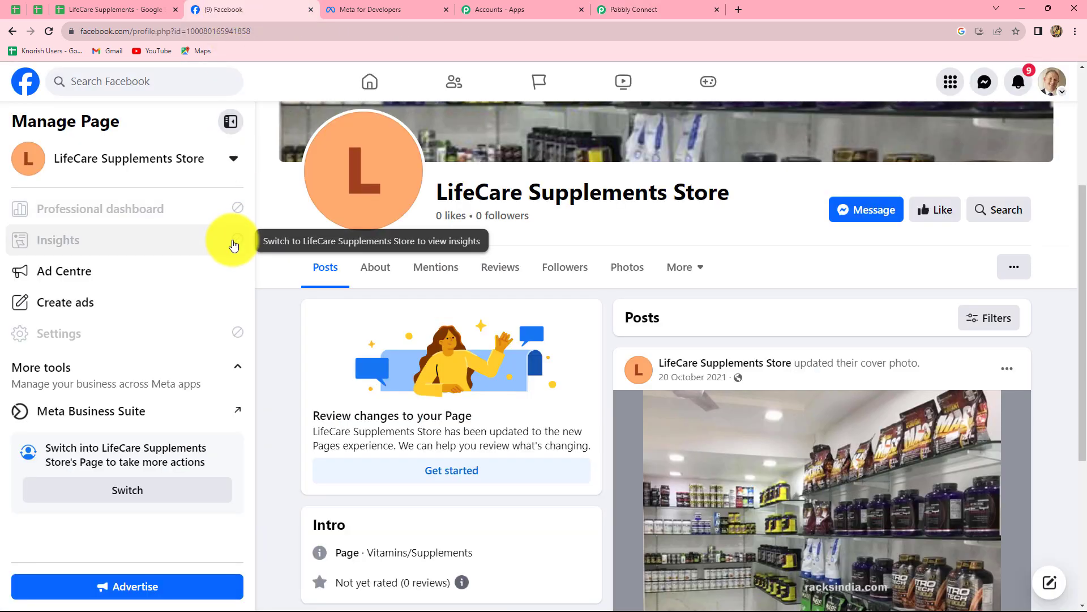
click(636, 7)
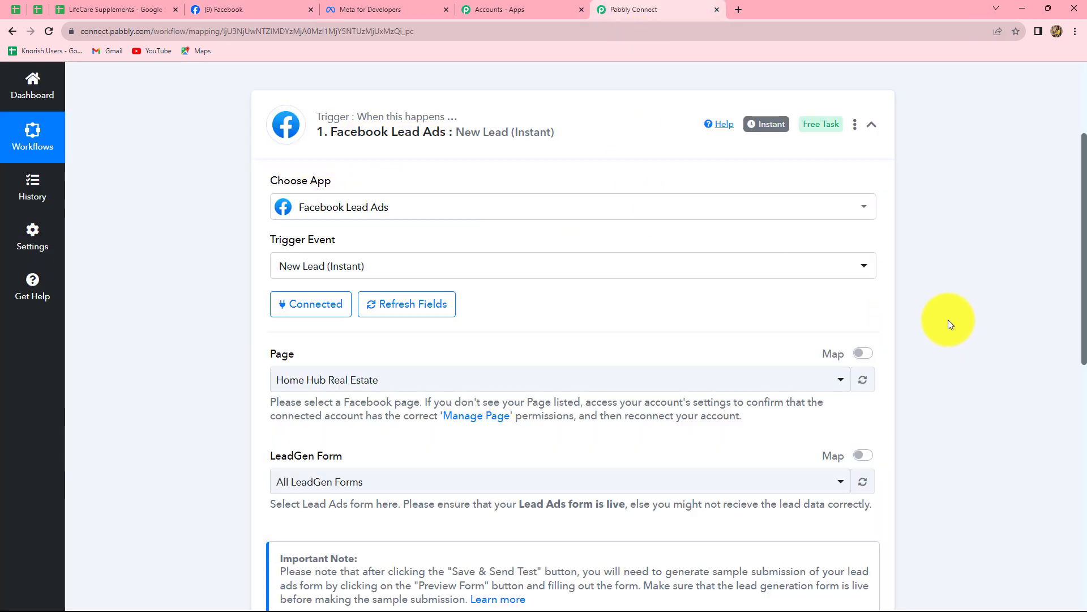
scroll(950, 308, down, 4)
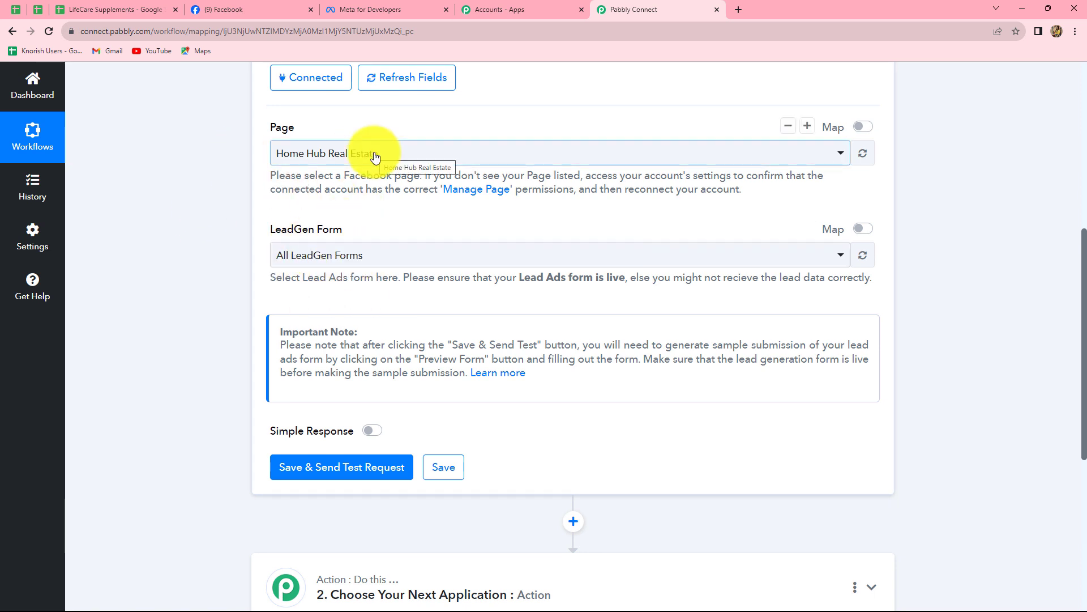
click(213, 7)
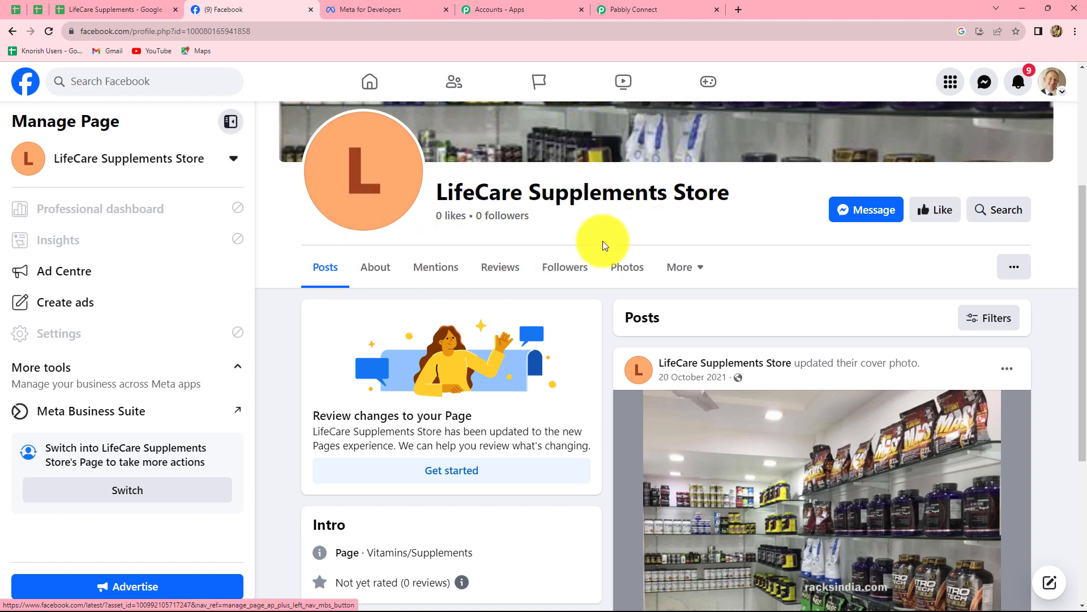
Select the LifeCare Supplements Store page and Contact Form, then Save & Send Test Request
click(627, 8)
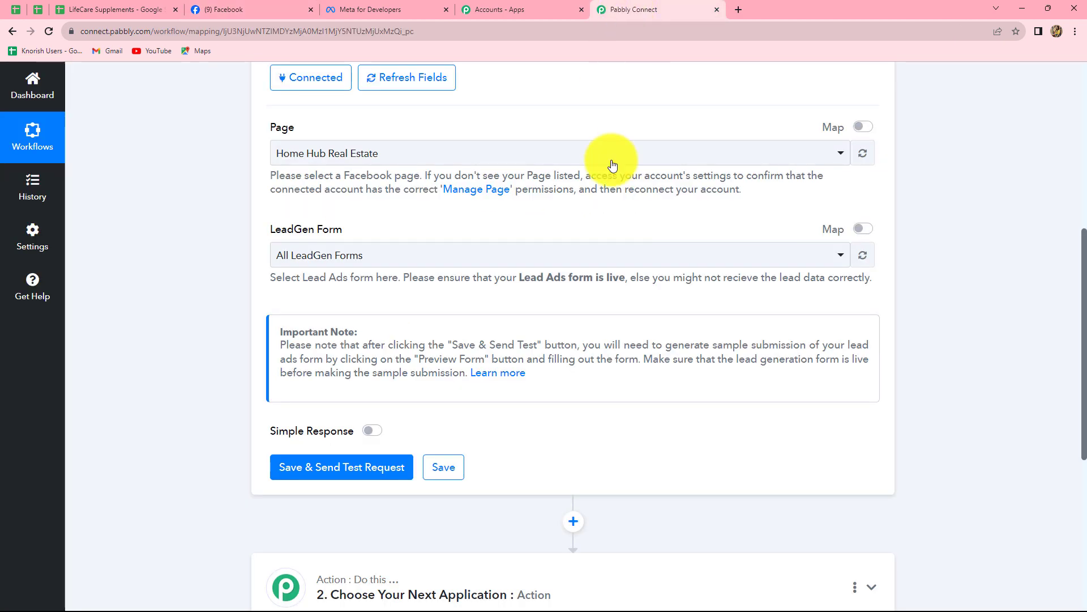
click(413, 156)
scroll(406, 388, down, 2)
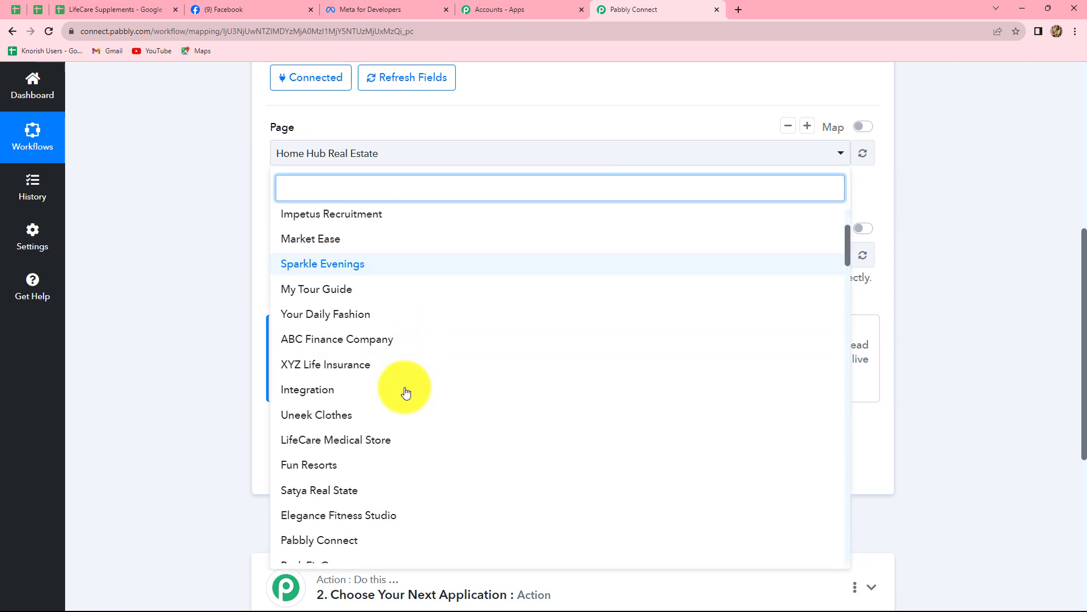
scroll(405, 392, down, 3)
text(Life)
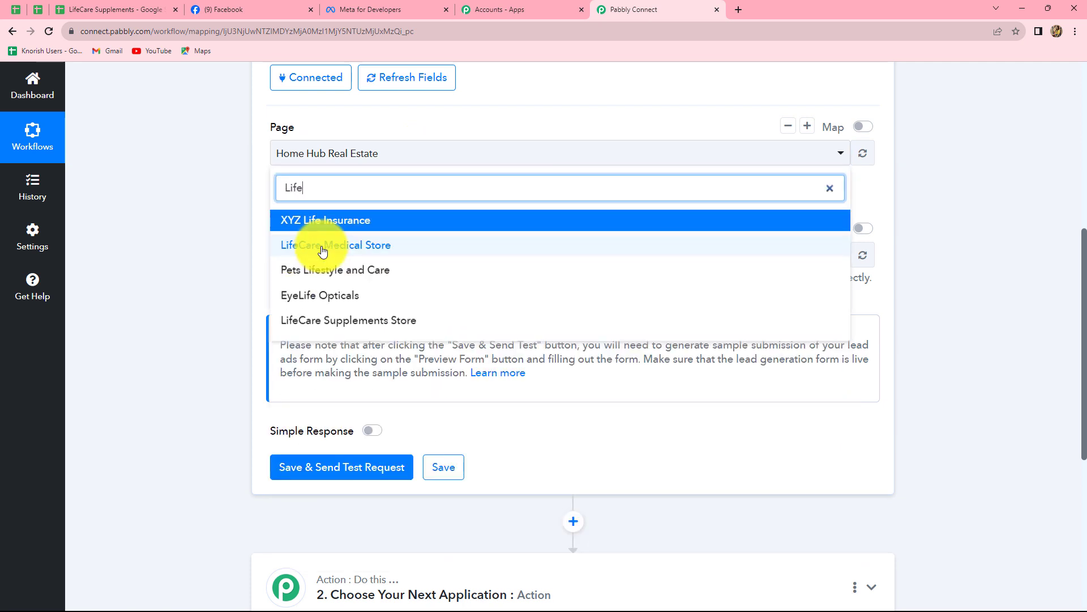
click(318, 321)
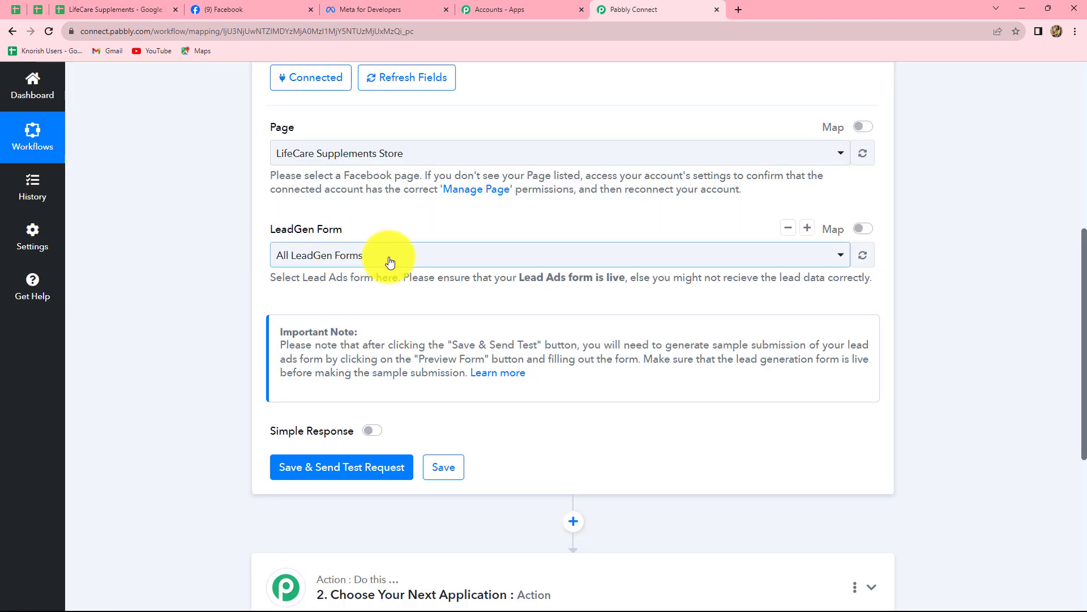
click(390, 261)
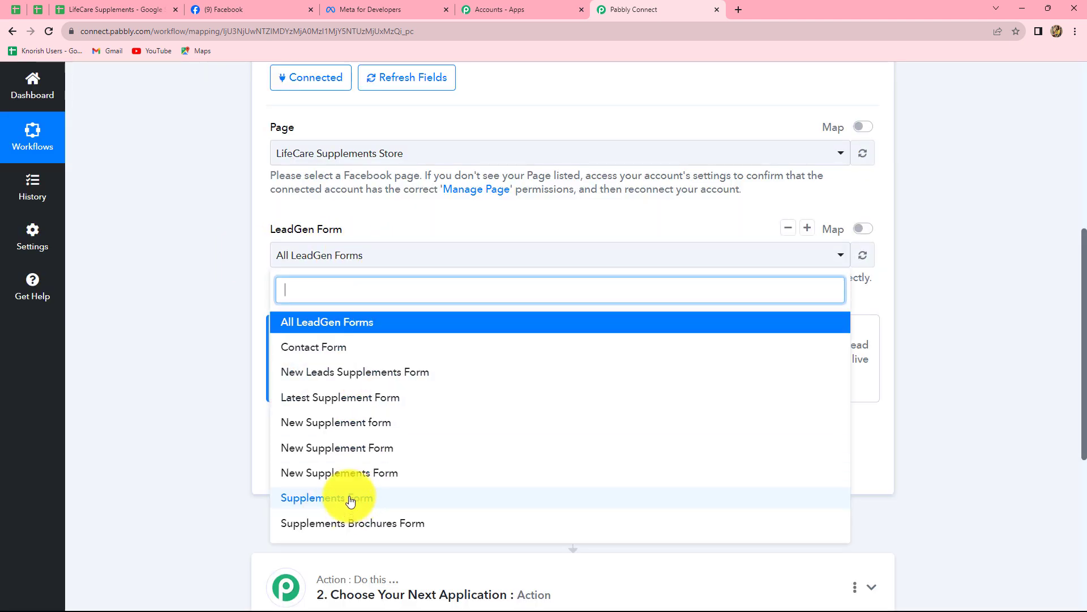
click(338, 352)
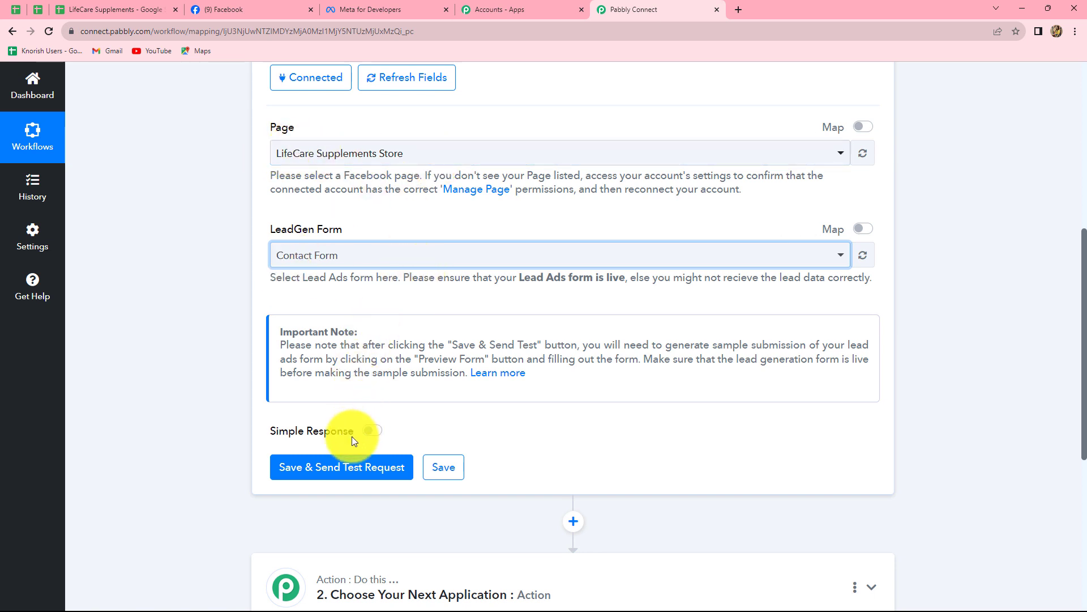
click(325, 464)
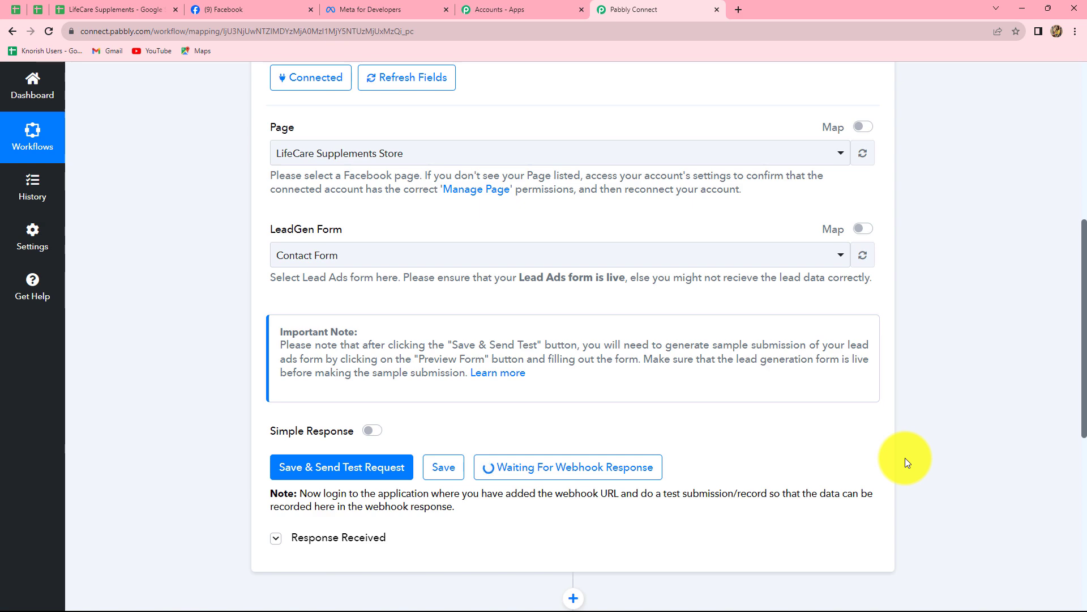
Go to the Meta for Developers tools page and launch the Lead Ads RTU Debug Tool
click(349, 7)
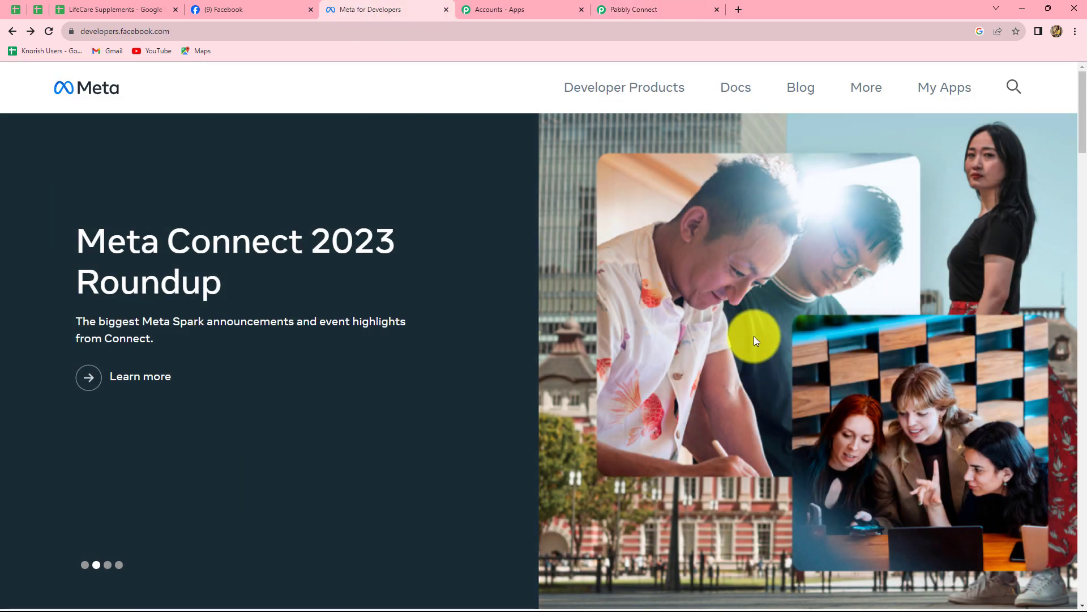
click(940, 91)
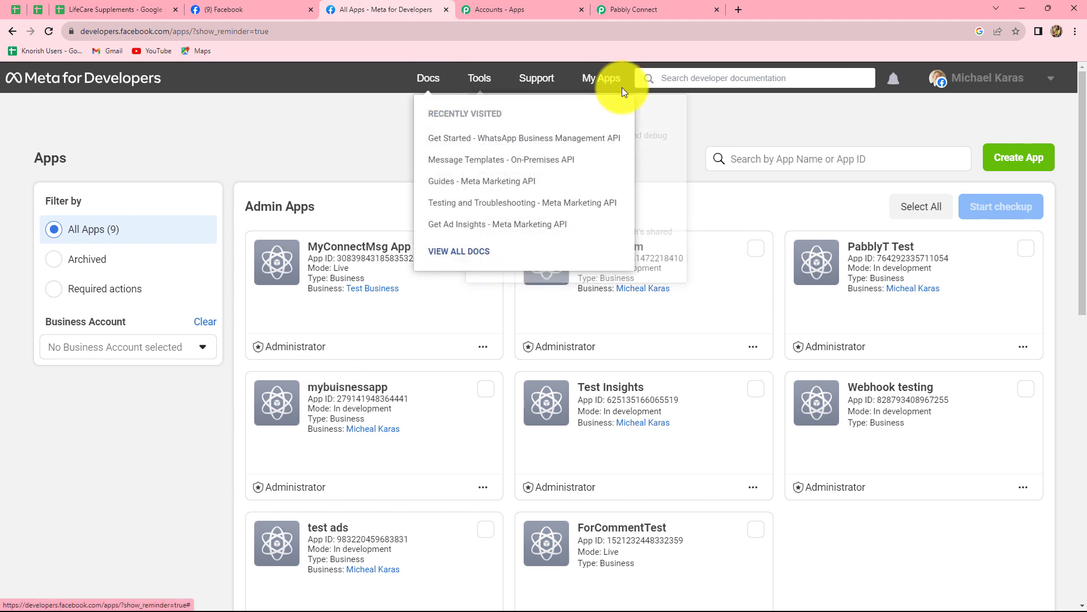
click(478, 80)
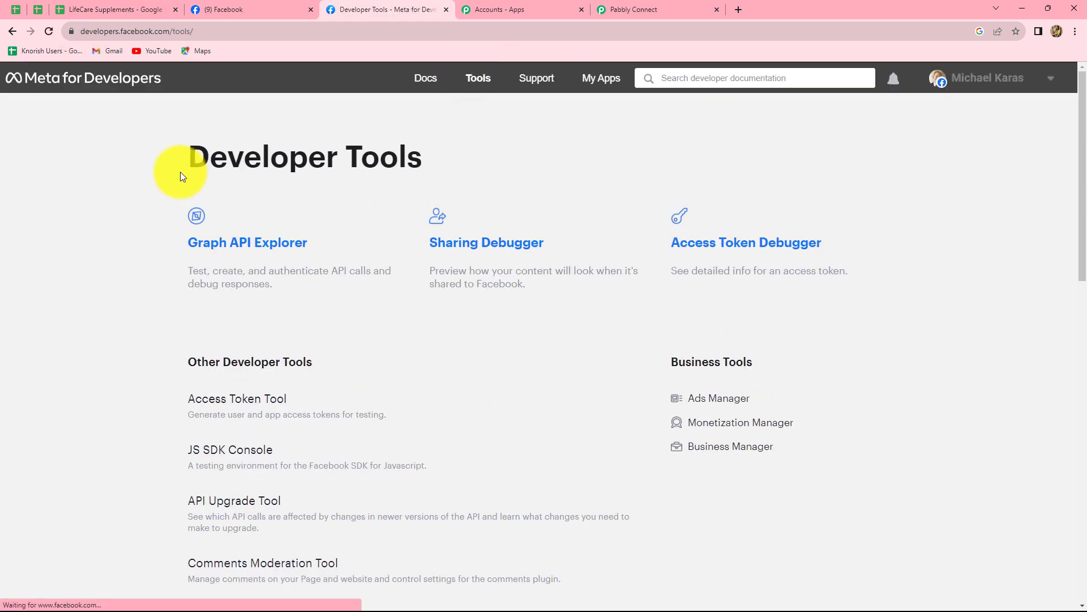
scroll(435, 354, down, 6)
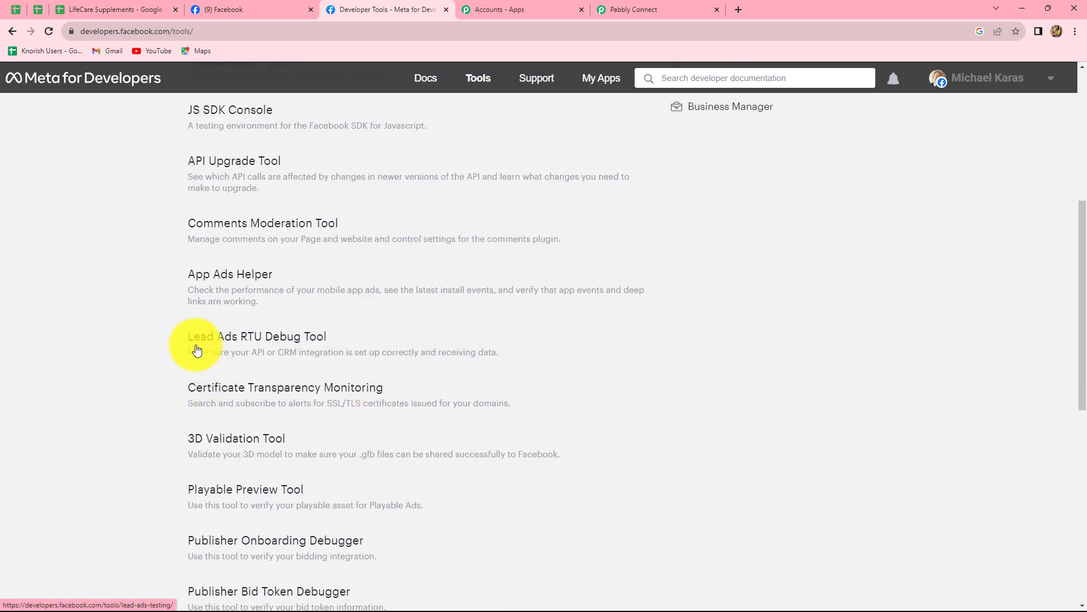
click(280, 342)
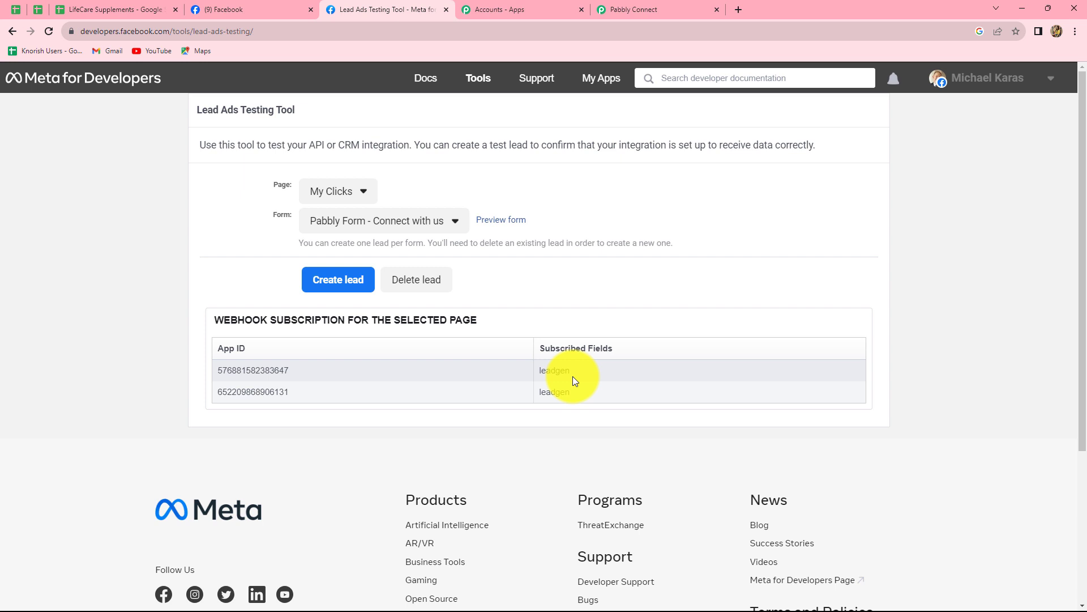
Select the LifeCare Supplements Store page in the testing tool and delete the existing test lead
click(359, 197)
scroll(394, 470, down, 5)
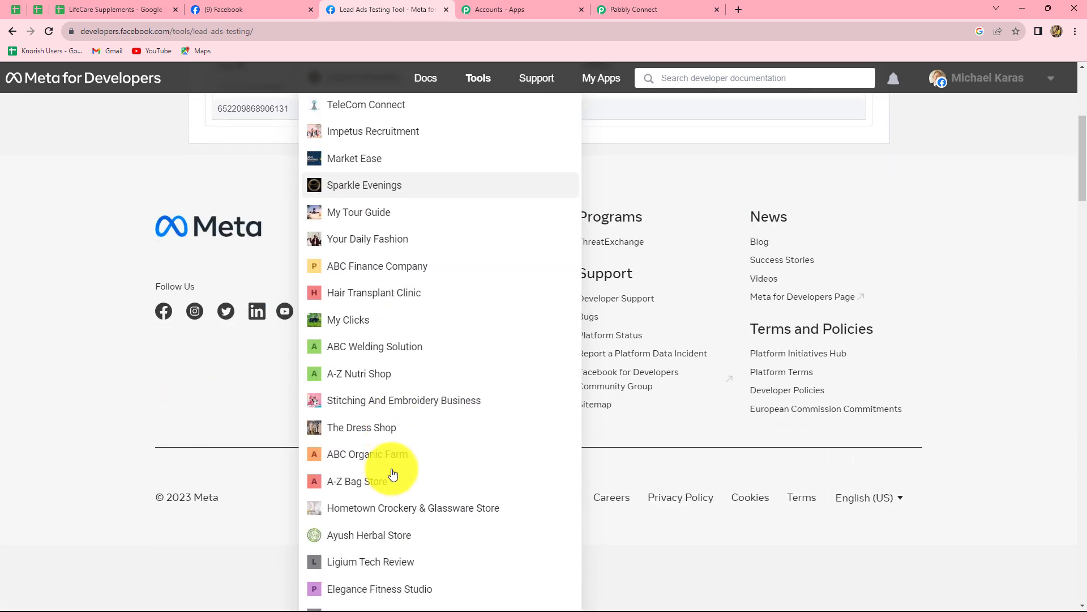
scroll(394, 474, down, 3)
scroll(394, 474, down, 3)
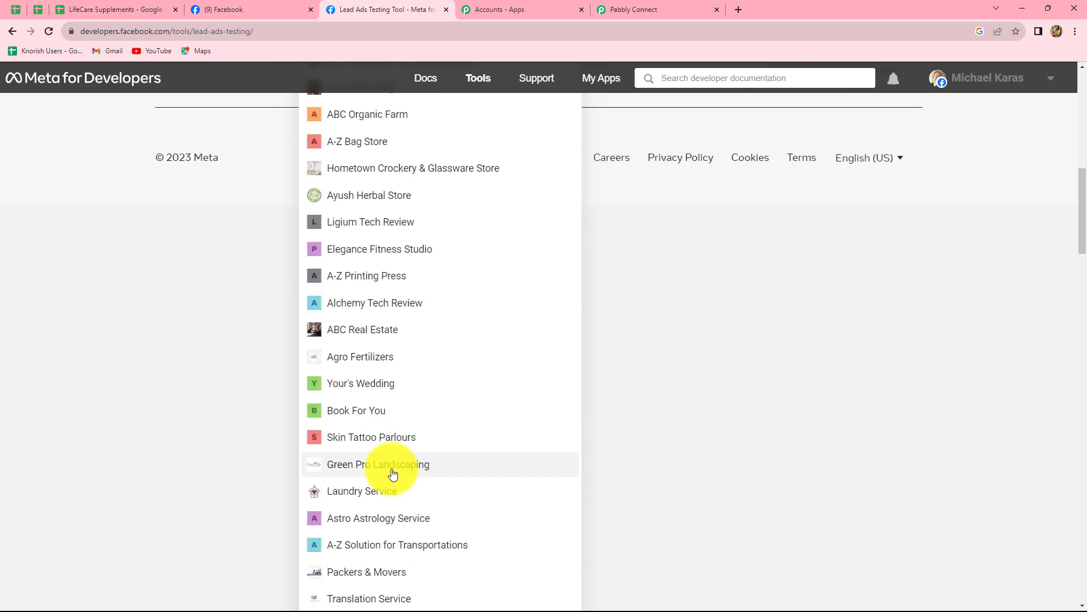
click(364, 516)
scroll(492, 473, up, 2)
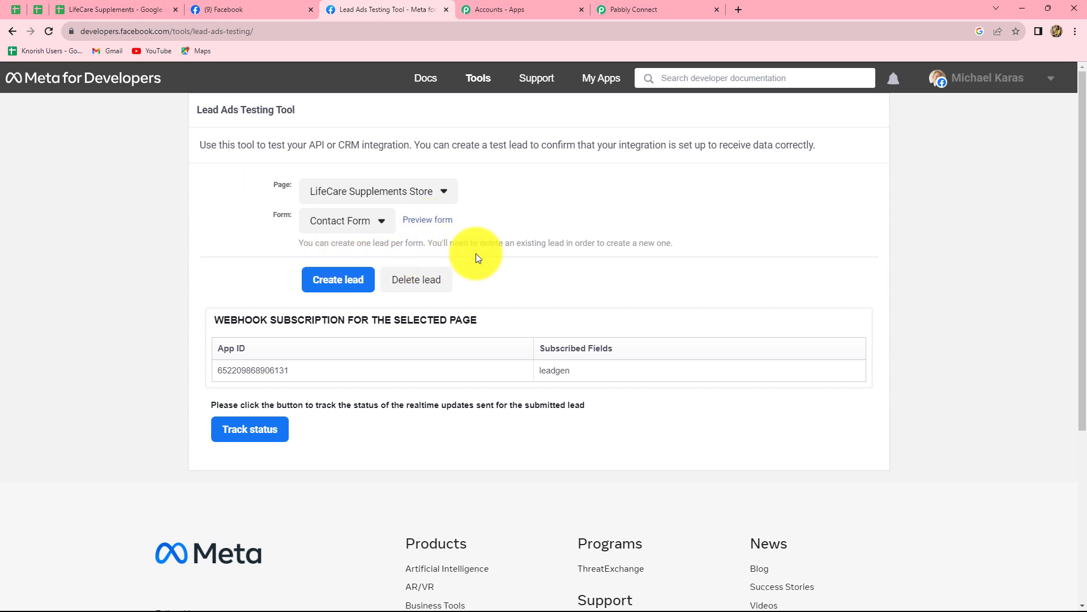
click(416, 292)
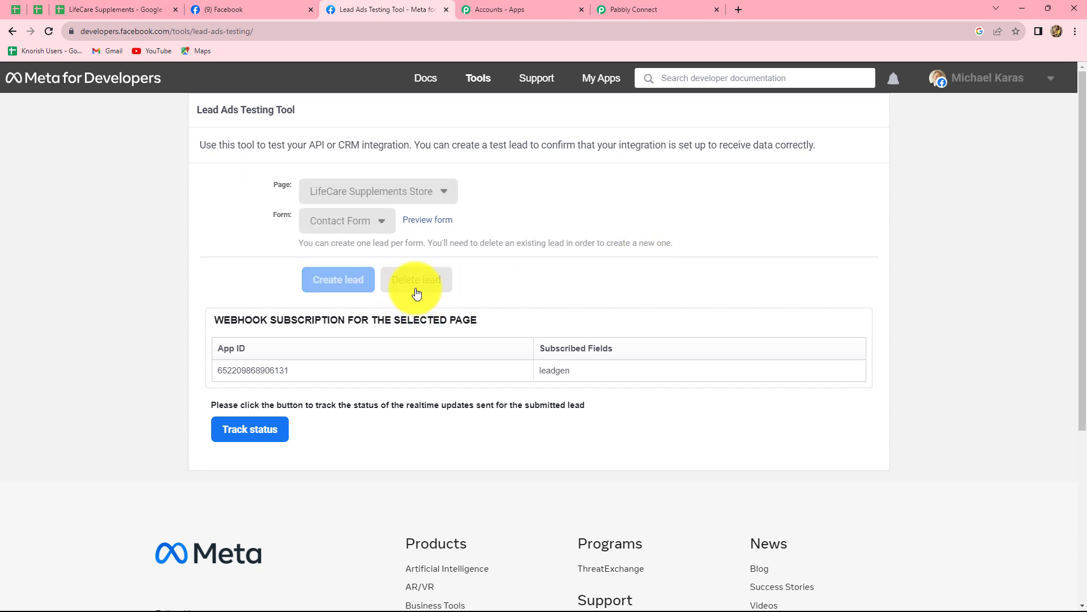
Reload the testing tool and reselect the LifeCare Supplements Store page
click(49, 32)
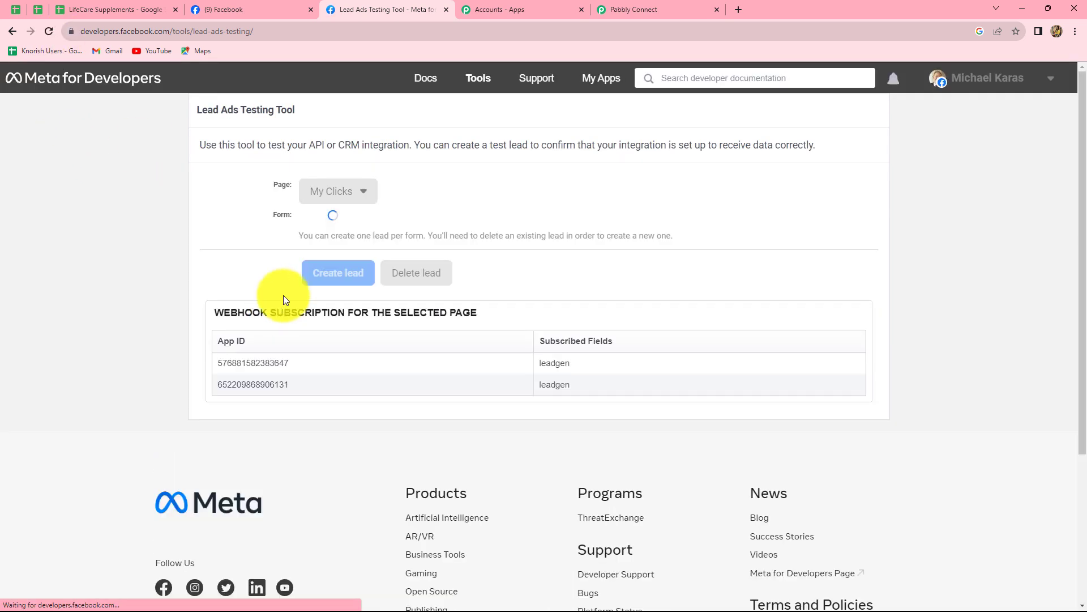
click(359, 192)
scroll(430, 434, down, 15)
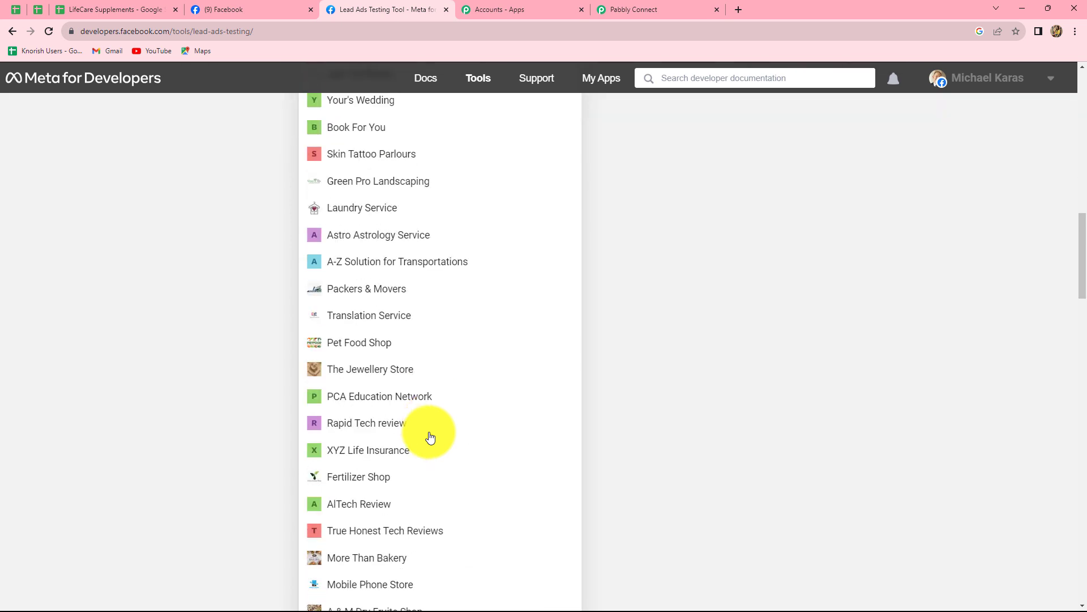
scroll(429, 434, down, 15)
click(417, 392)
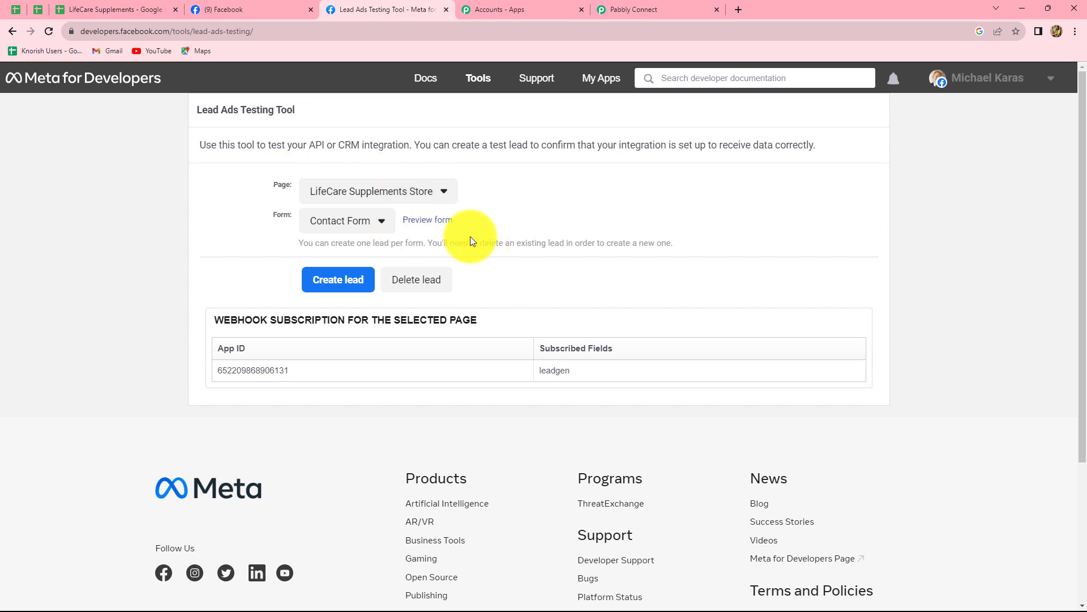
Preview the Contact Form and enter a test email address, full name and phone number
click(419, 225)
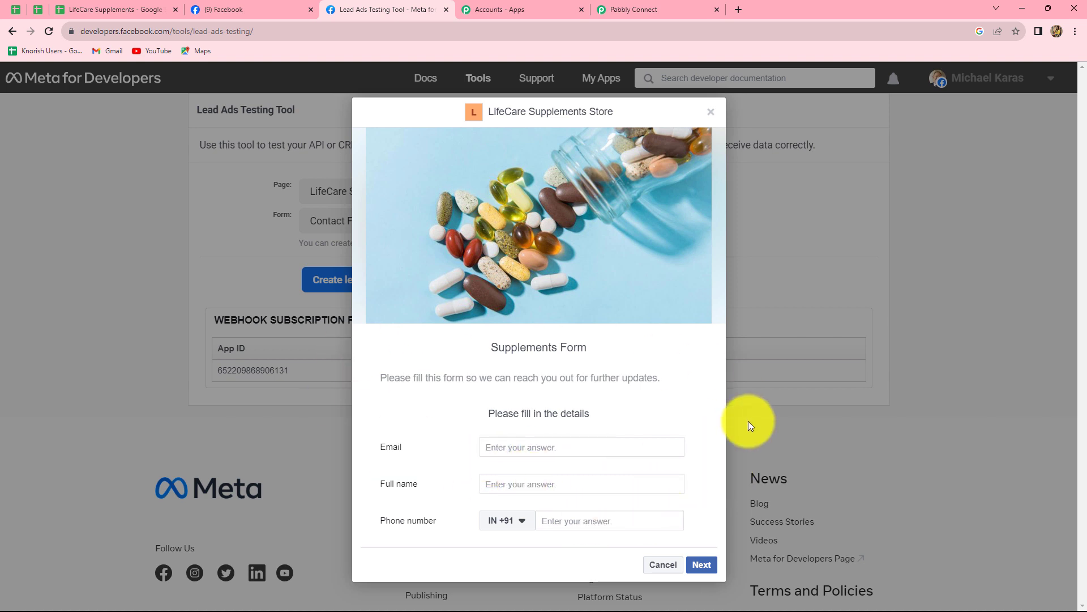
click(517, 452)
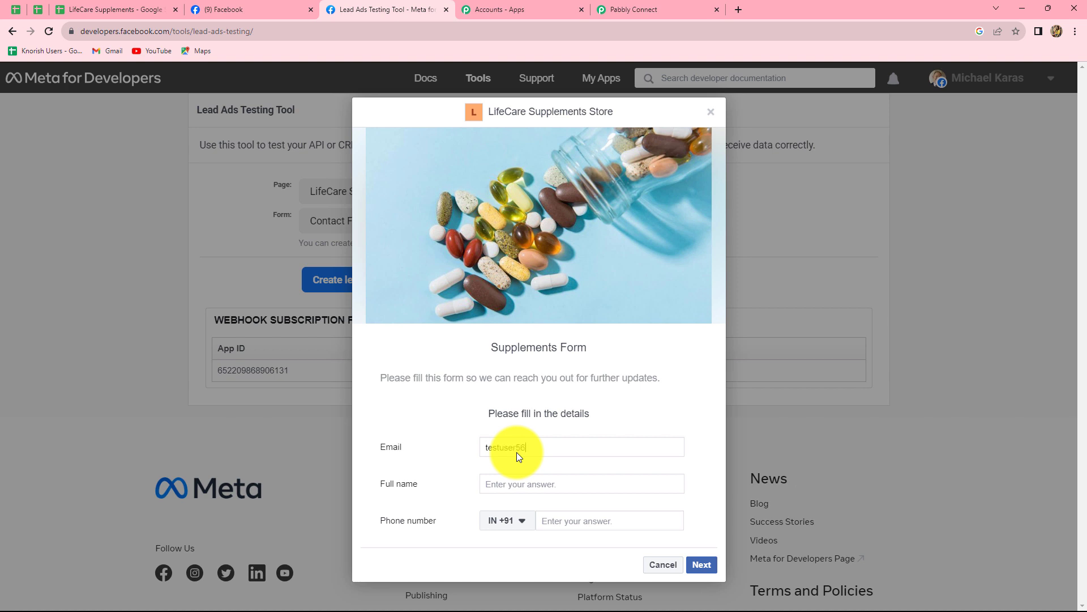
click(484, 483)
text(Test User)
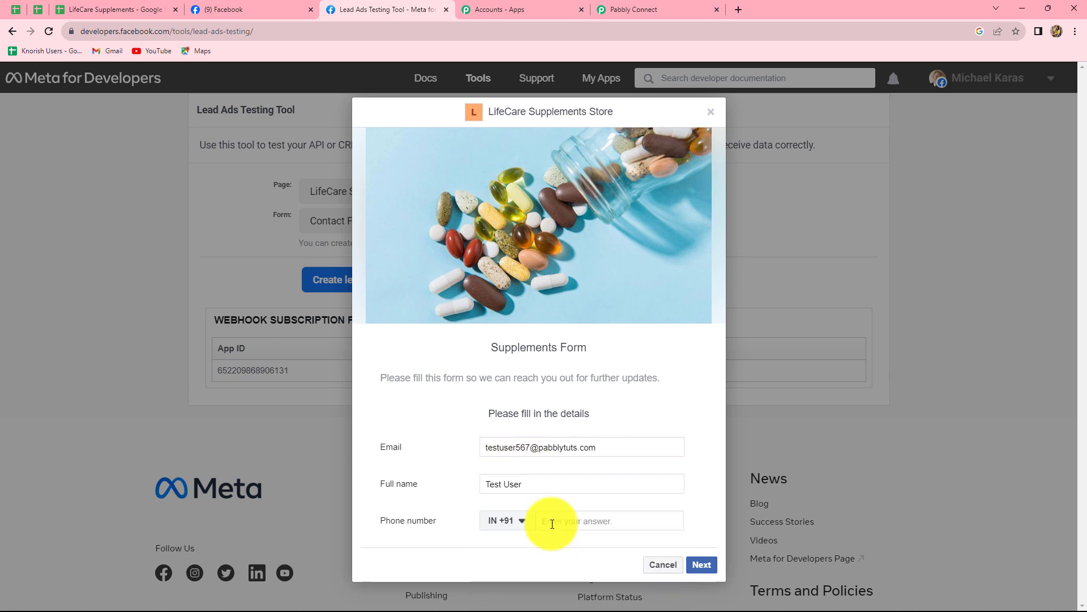
click(552, 524)
text(90909 09090)
Continue past the terms, submit the test lead and close the confirmation
click(712, 563)
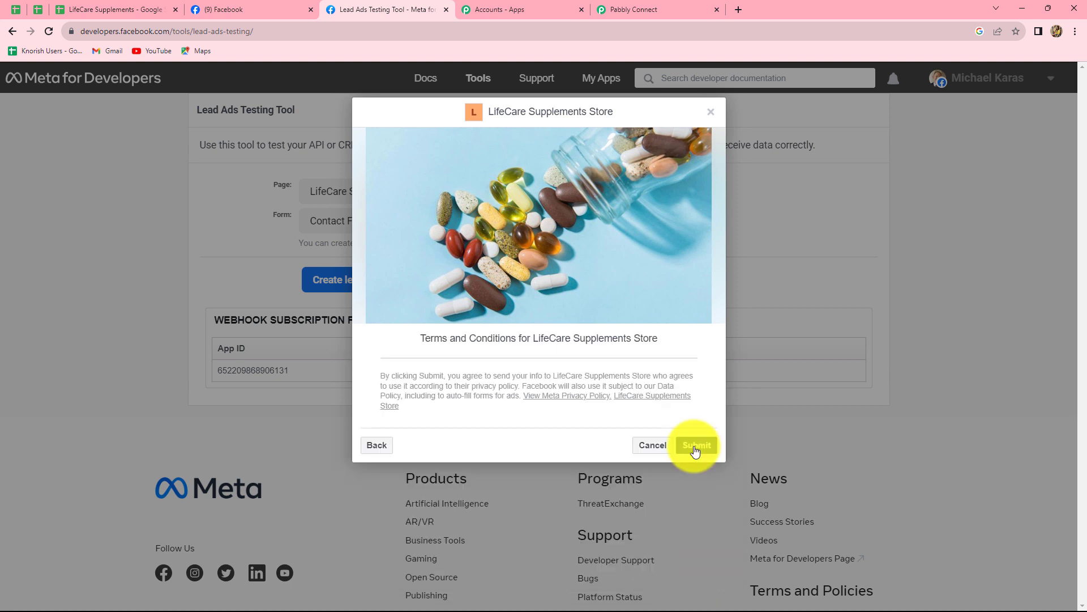
click(695, 447)
click(710, 110)
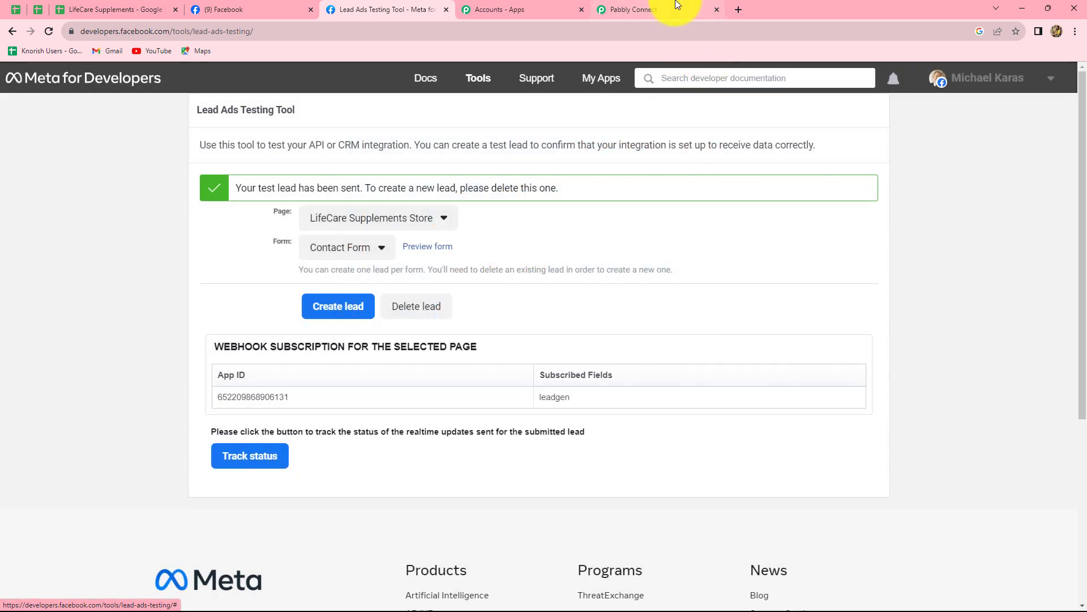
Check the lead's email, name and phone under Response Received, and glance at the LifeCare Supplements sheet
click(677, 6)
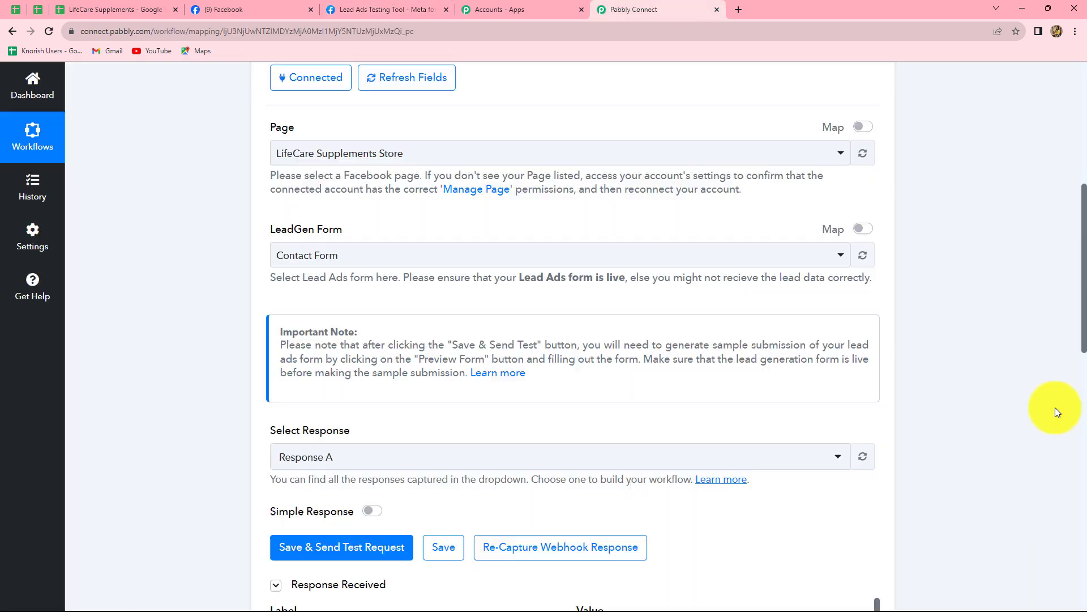
scroll(1055, 407, down, 3)
scroll(1055, 406, down, 5)
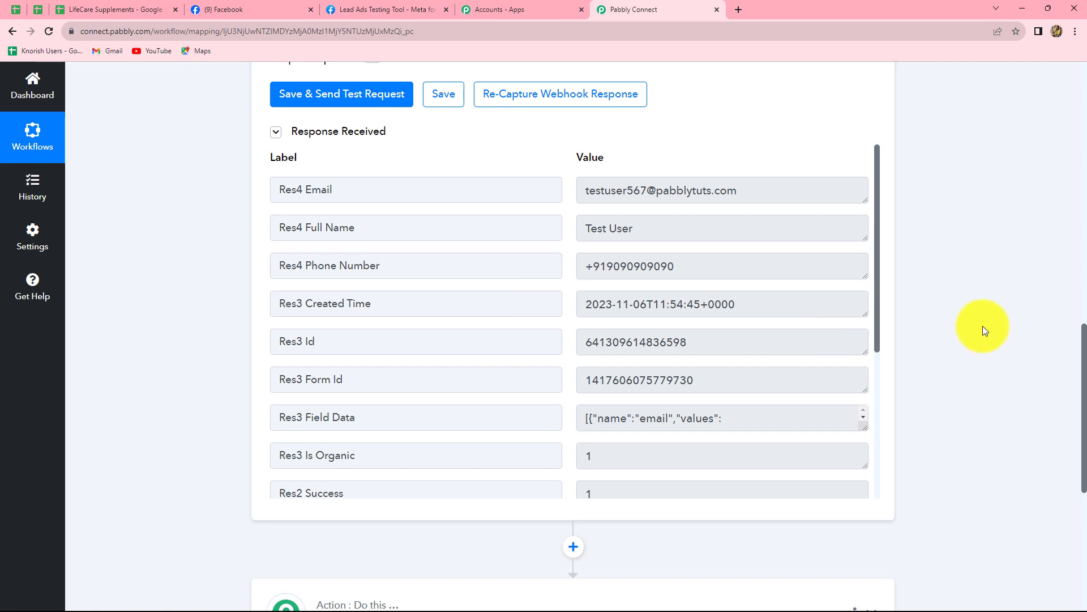
scroll(983, 325, down, 3)
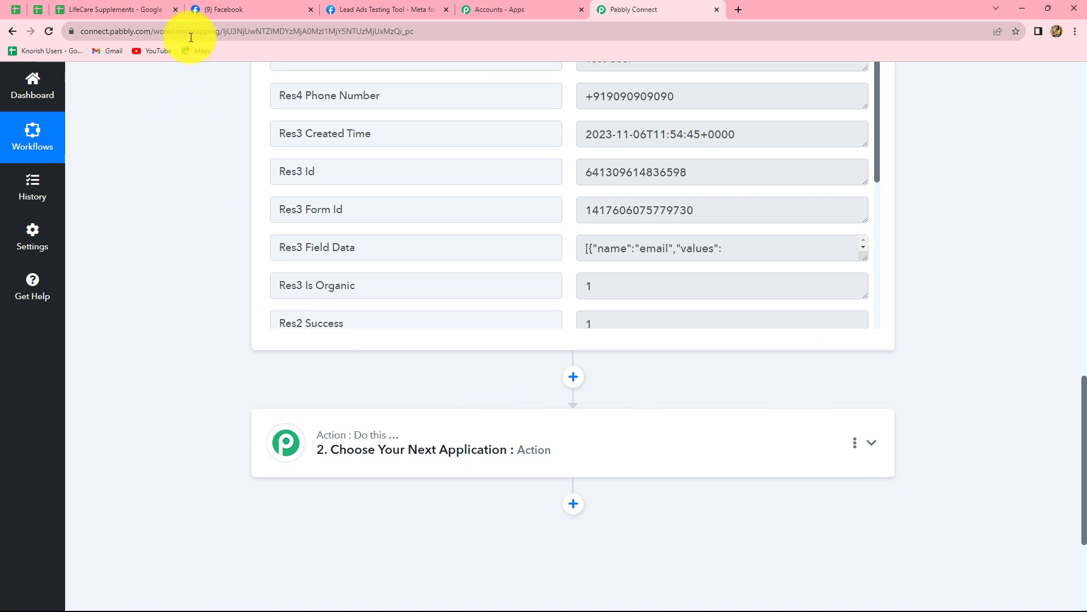
click(145, 5)
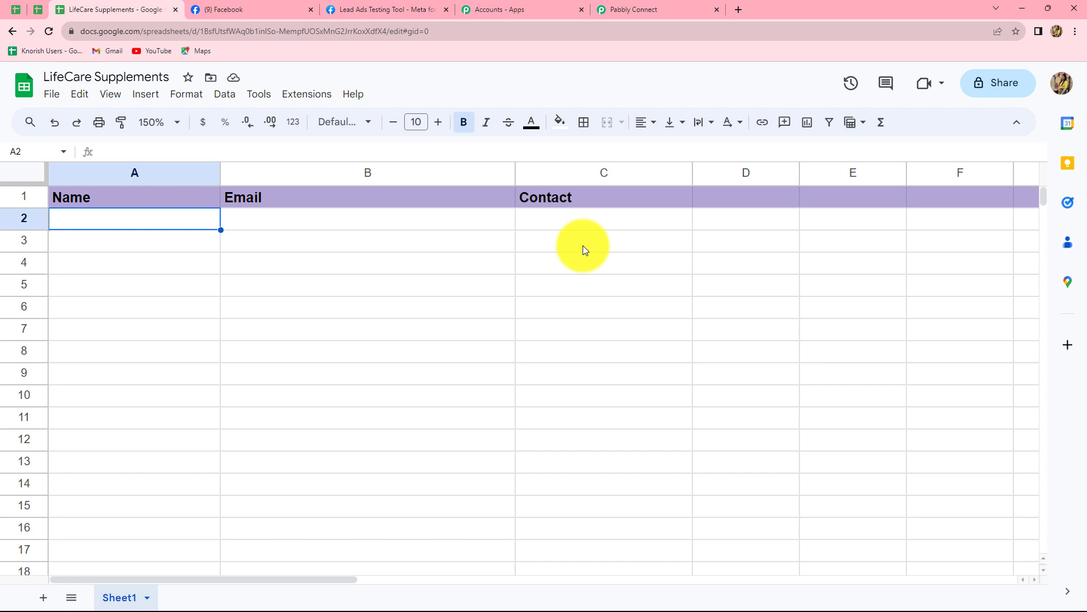
click(621, 8)
Set the action step to Google Sheets, searched as 'Google', with the Add New Row event
scroll(895, 393, down, 3)
click(510, 309)
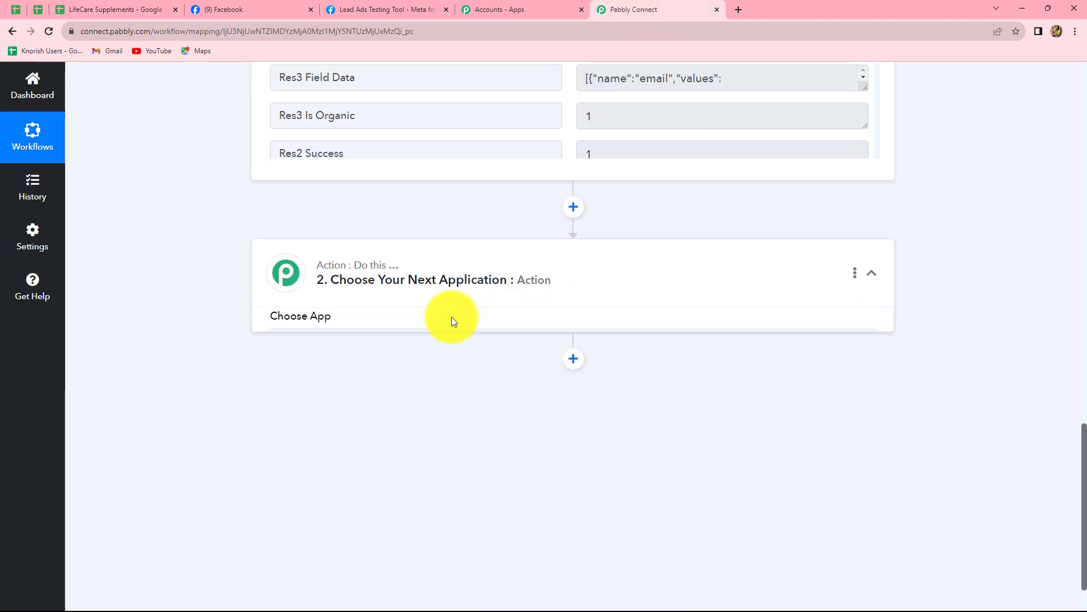
text(G)
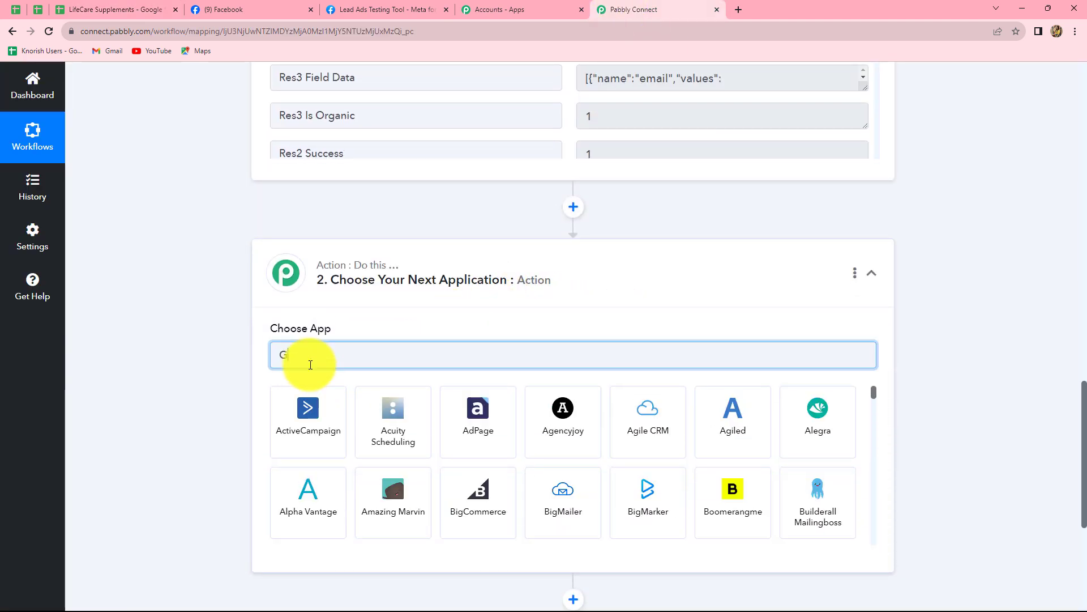
text(oogle)
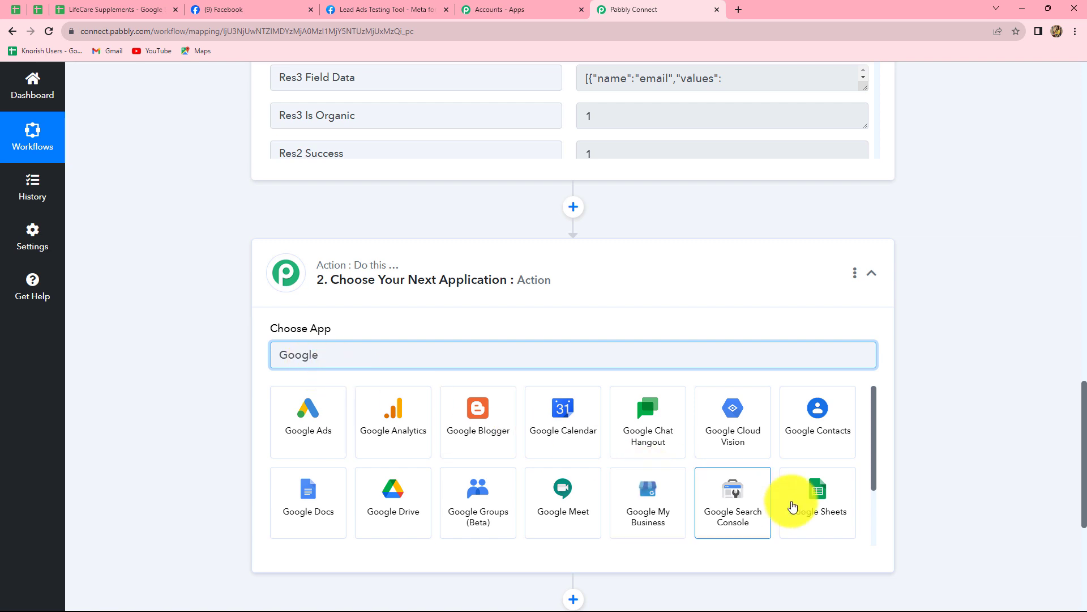
click(817, 492)
click(317, 320)
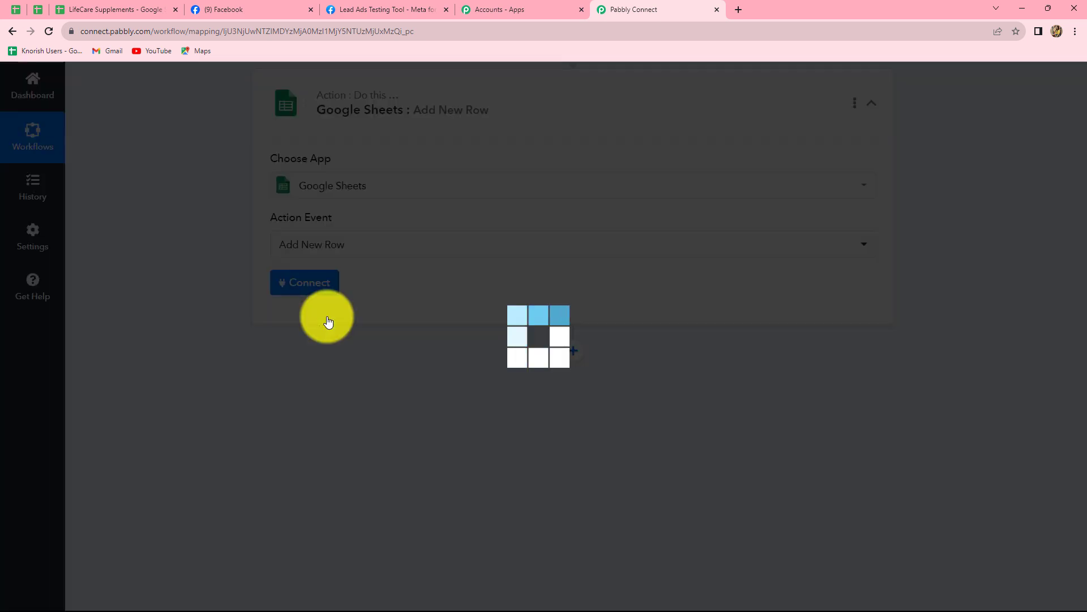
Add a new Google Sheets connection by signing in with a Google account and allowing access
click(299, 288)
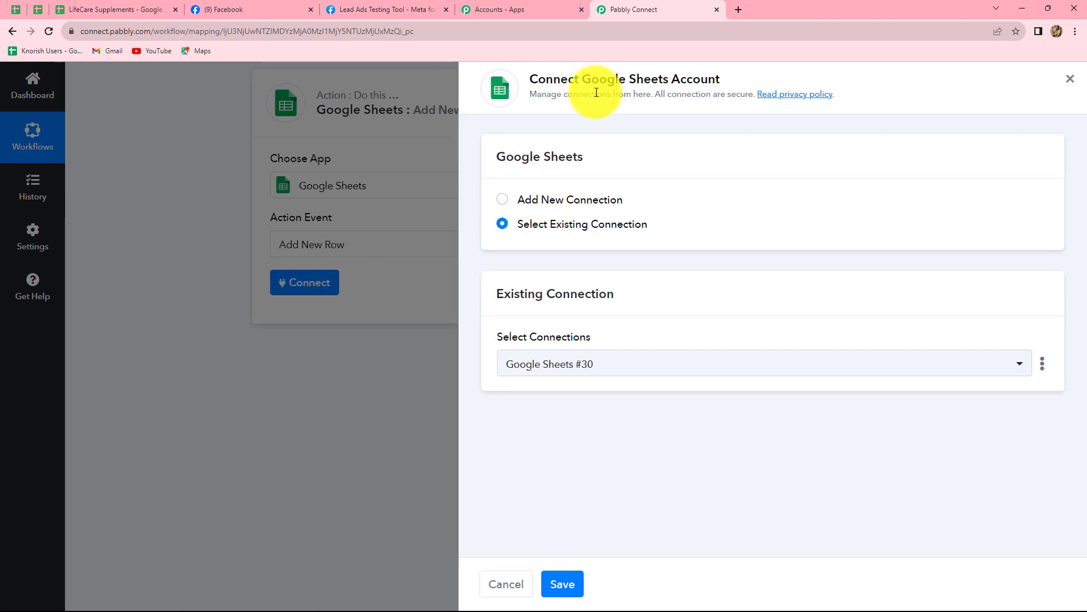
click(504, 200)
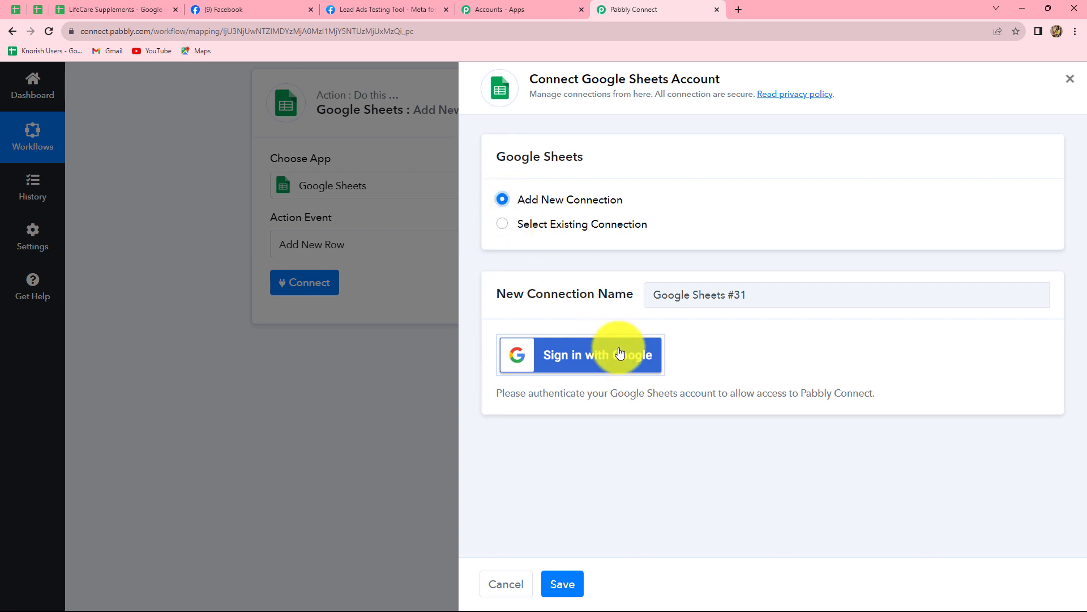
click(566, 363)
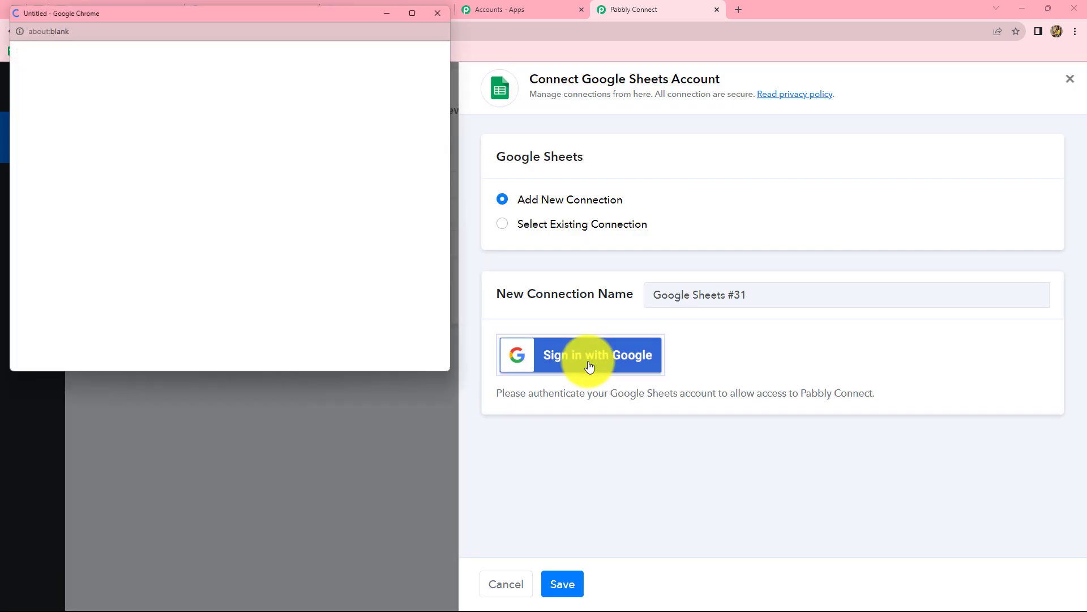
click(152, 234)
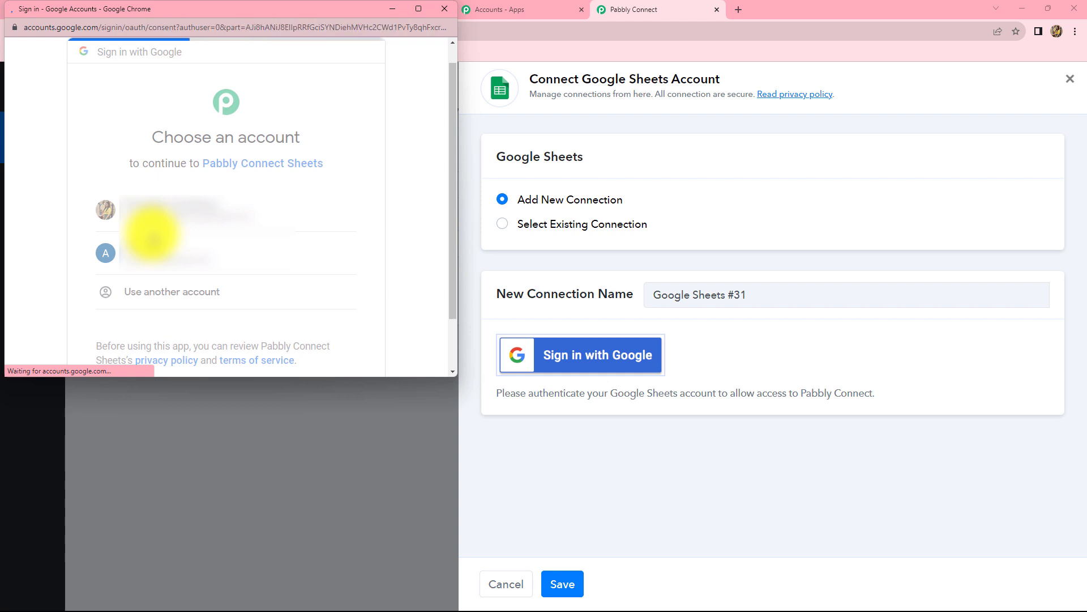
scroll(152, 234, down, 4)
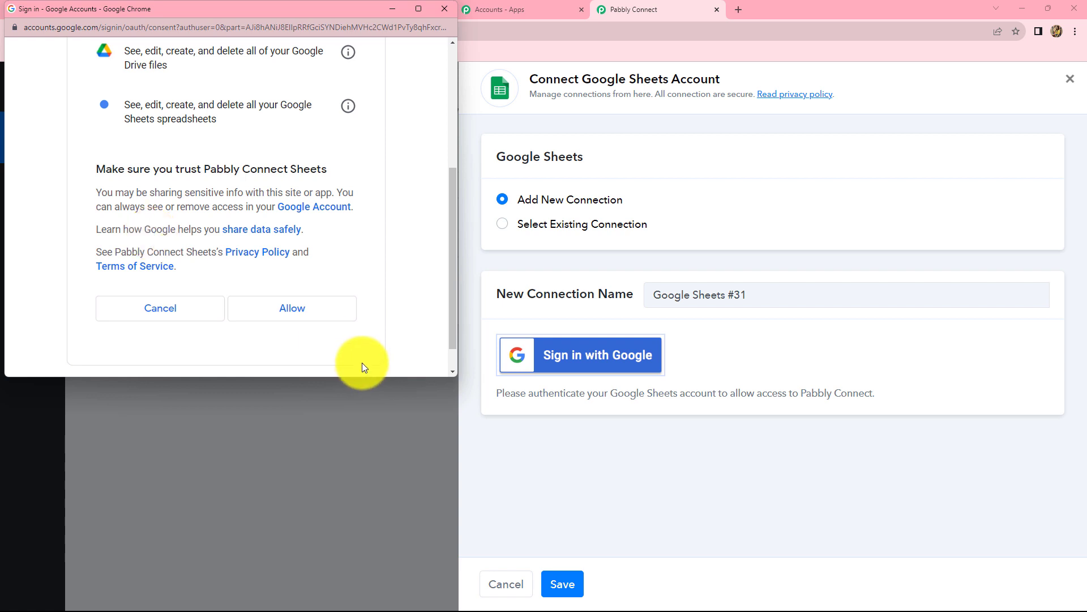
click(308, 315)
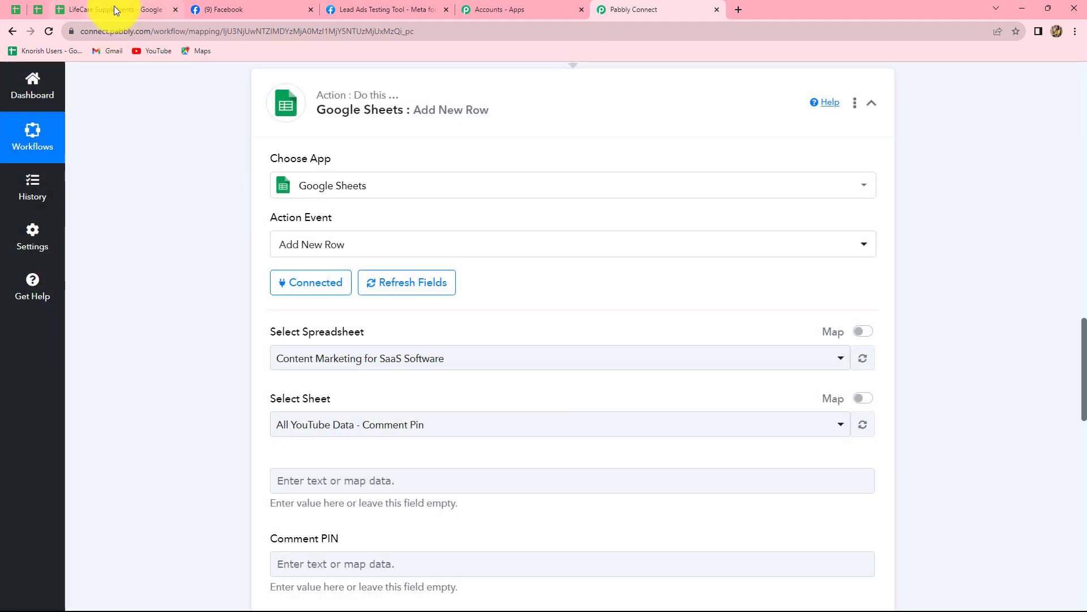
Compare the LifeCare Supplements spreadsheet tab with the Google Sheets action setup in Pabbly Connect
click(114, 9)
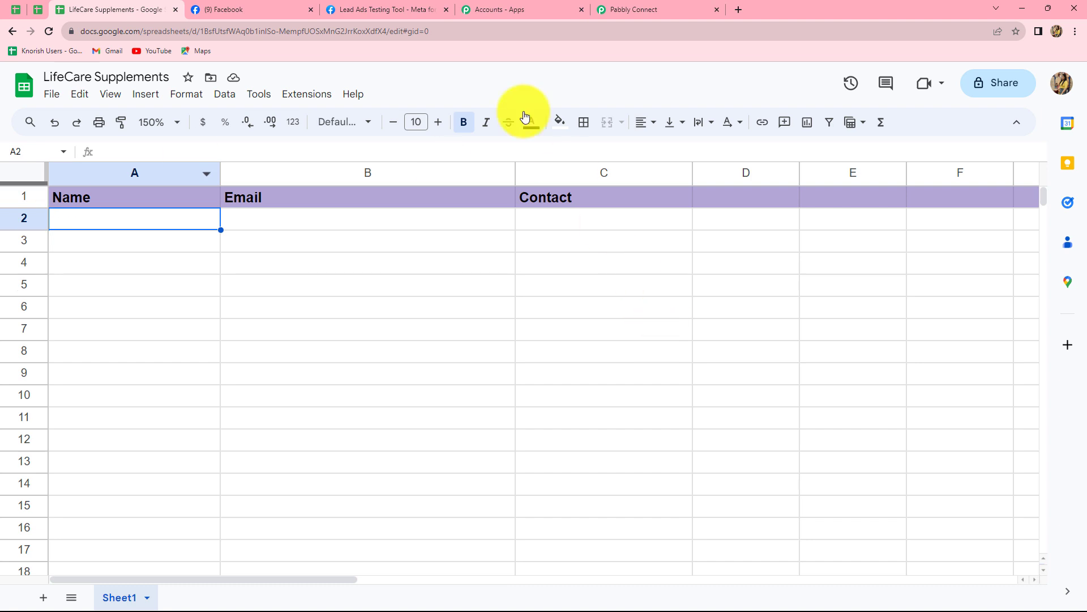
click(626, 8)
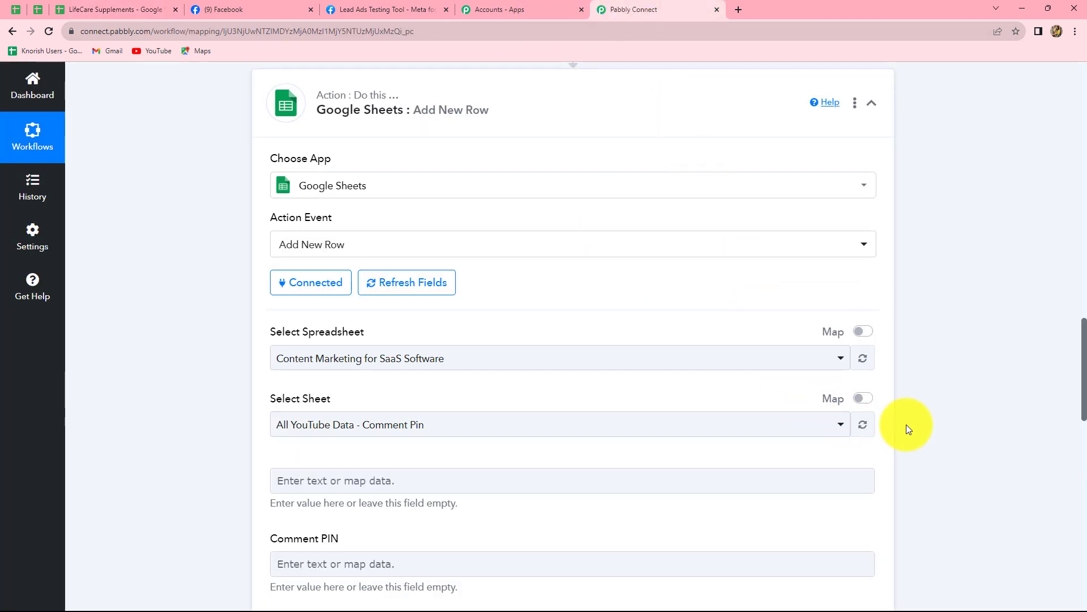
scroll(906, 423, down, 2)
scroll(906, 424, up, 2)
scroll(907, 426, up, 2)
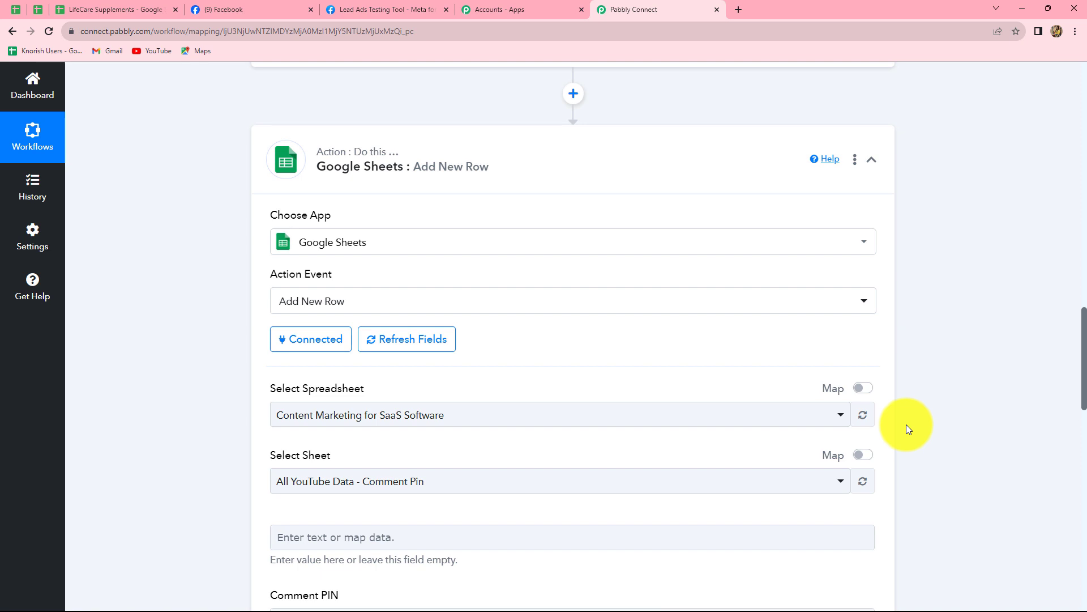
scroll(906, 425, down, 2)
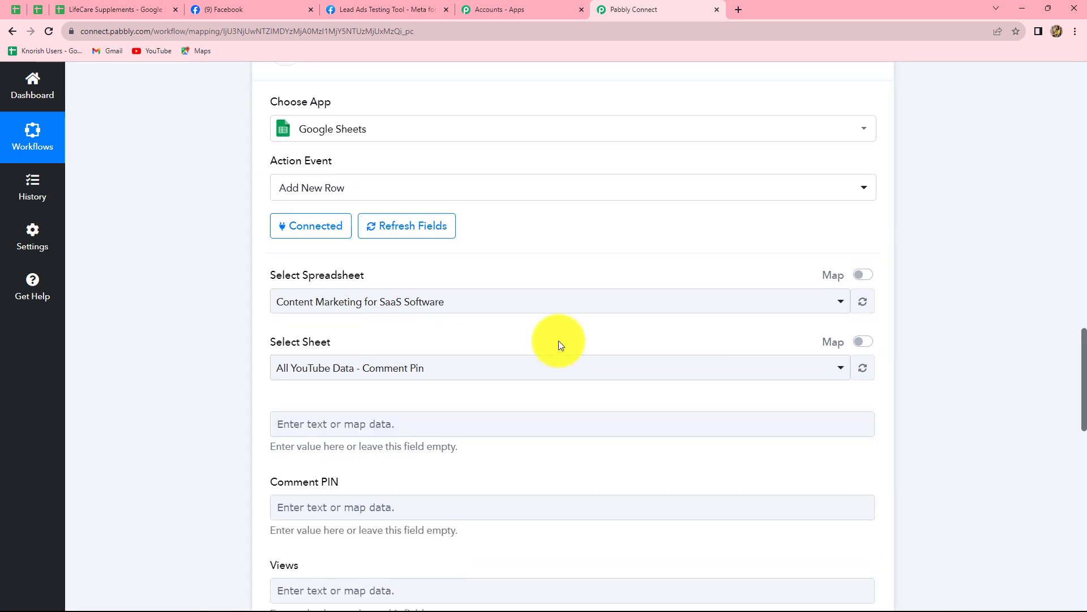
scroll(560, 344, down, 2)
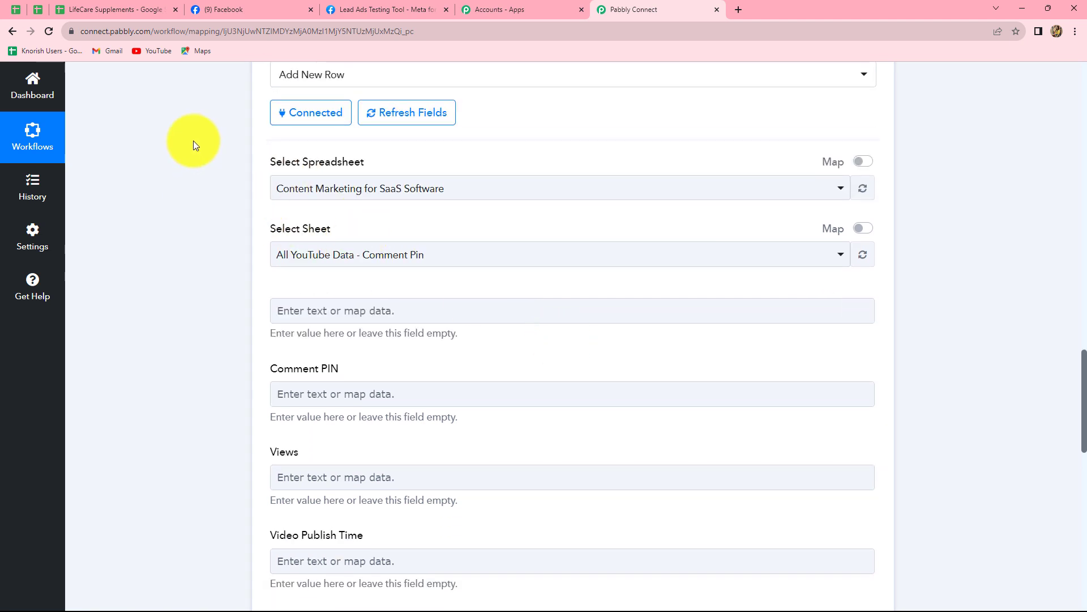
click(72, 4)
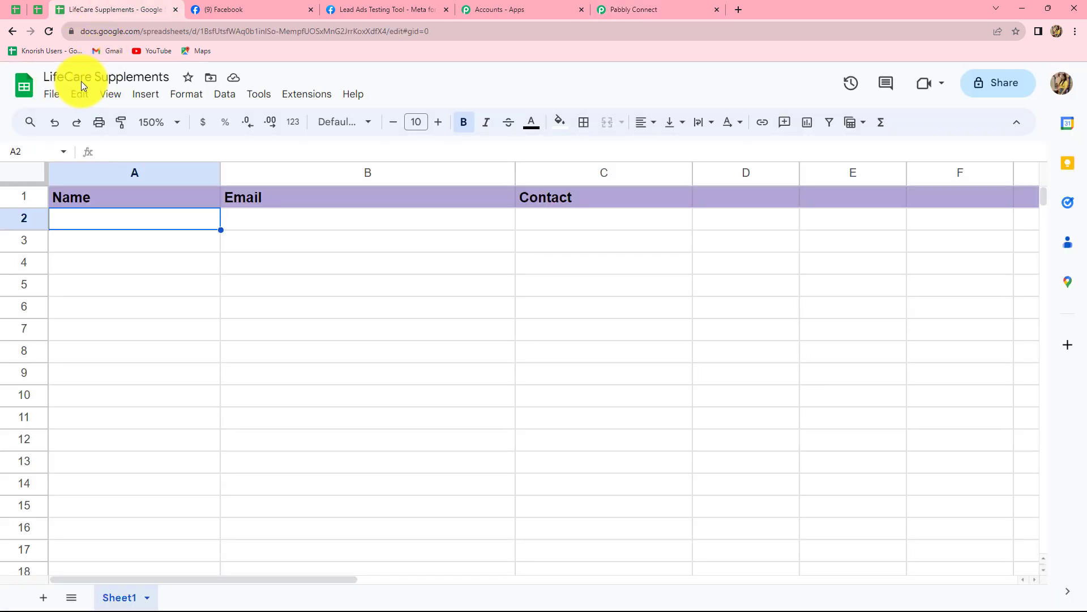
click(646, 11)
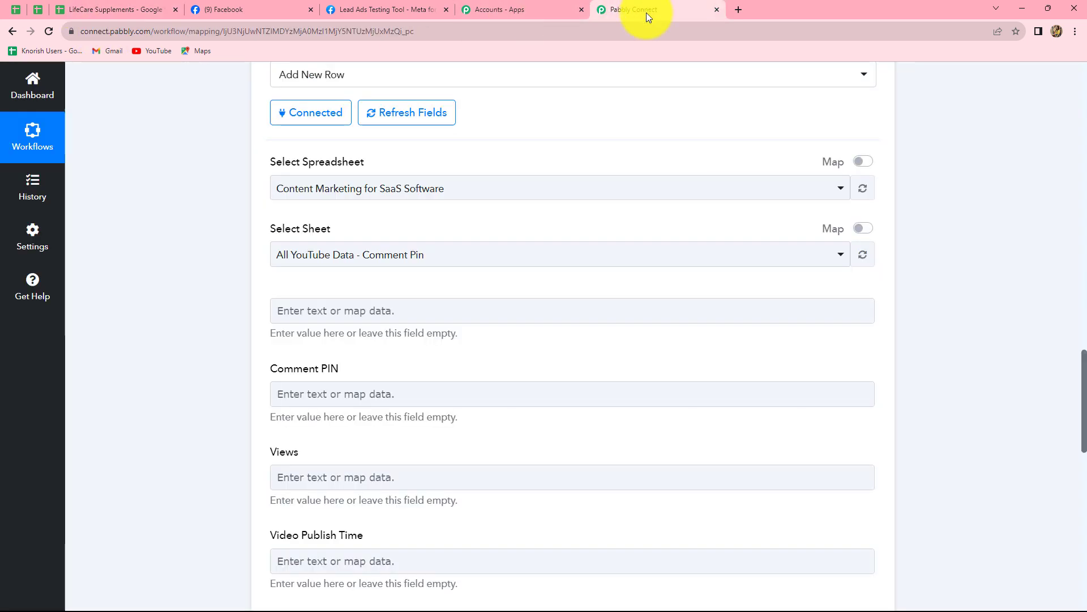
Select the LifeCare Supplements spreadsheet so Sheet1 loads, checking its column headers against the fields
click(495, 187)
click(354, 288)
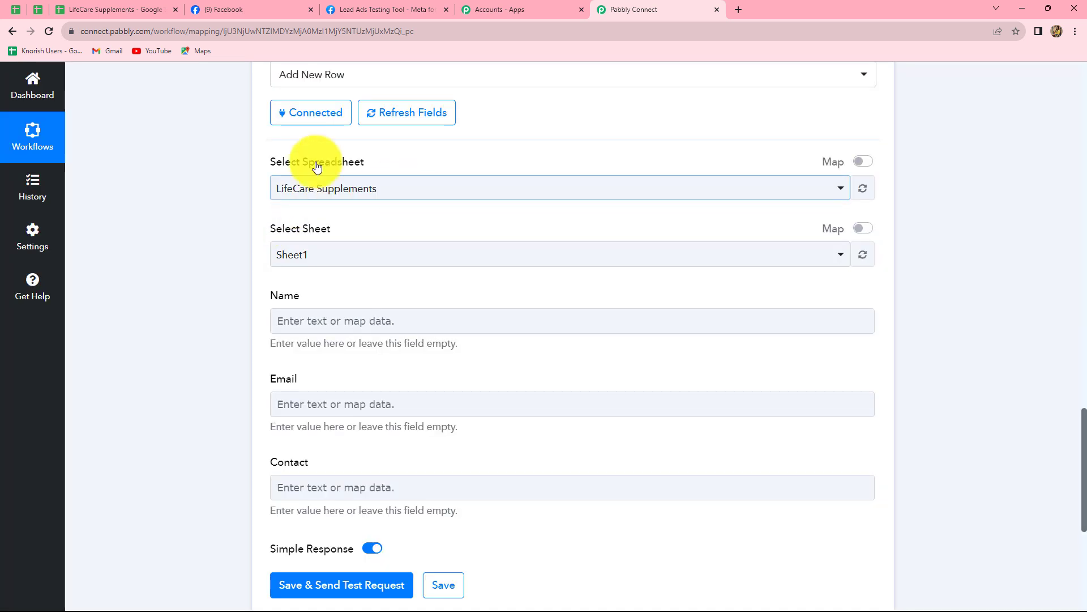
click(122, 8)
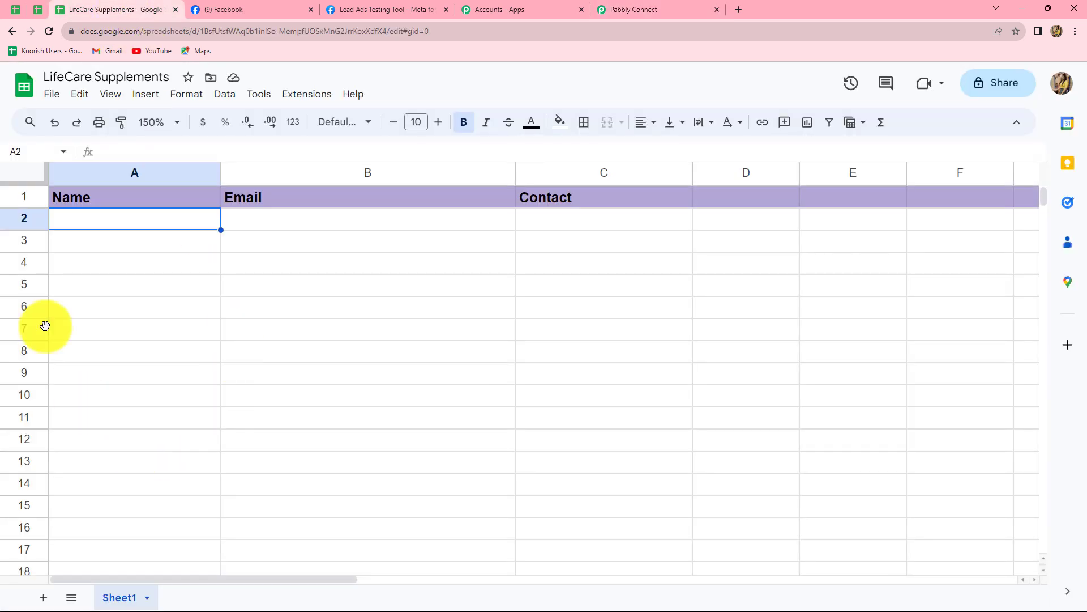
click(666, 8)
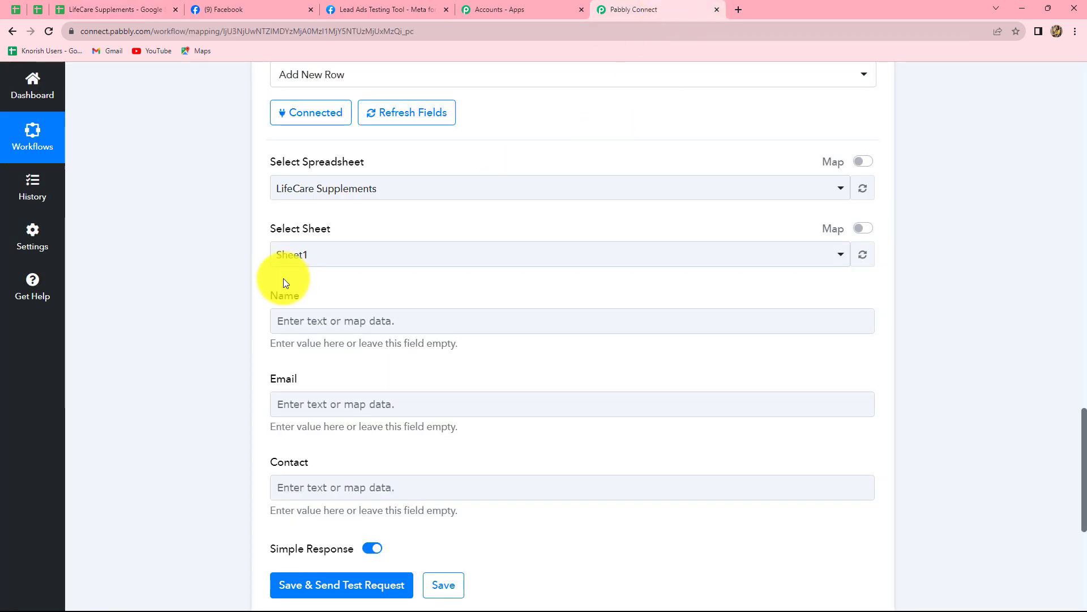
scroll(560, 313, down, 4)
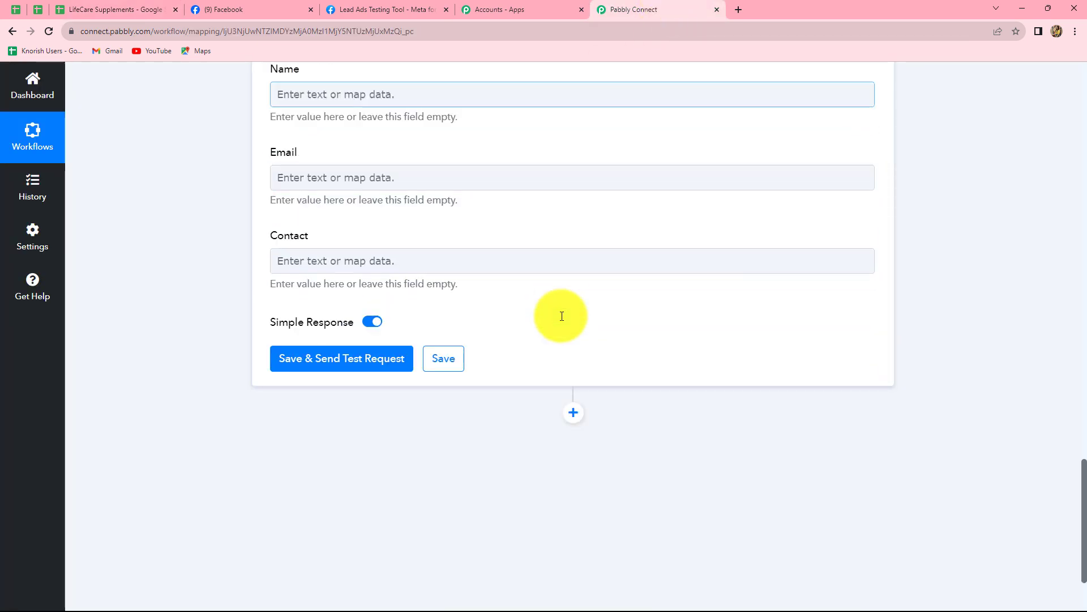
scroll(561, 315, up, 1)
scroll(561, 315, up, 1)
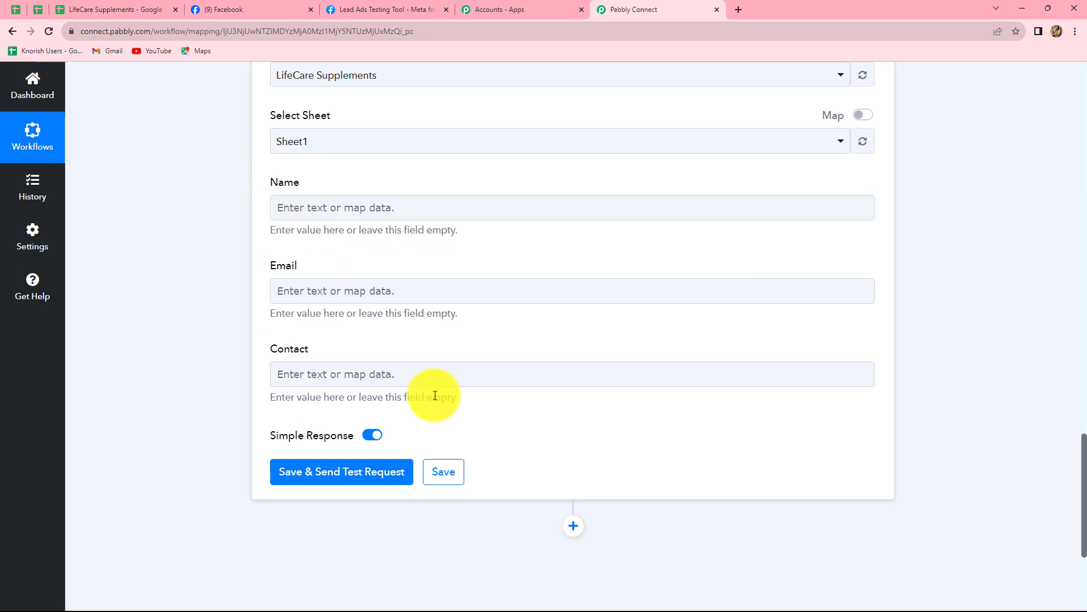
click(114, 9)
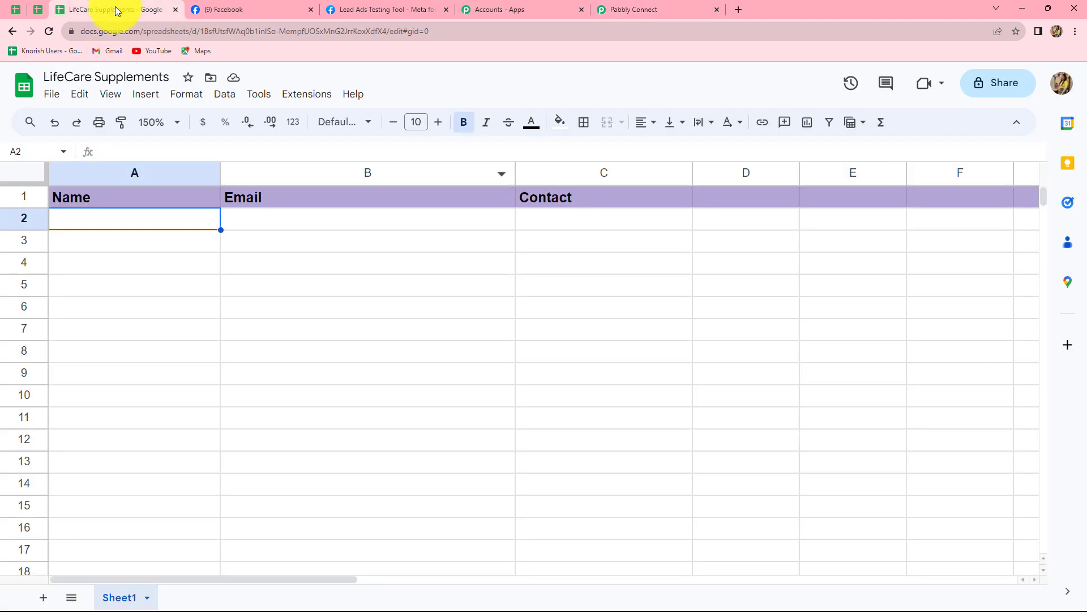
click(692, 9)
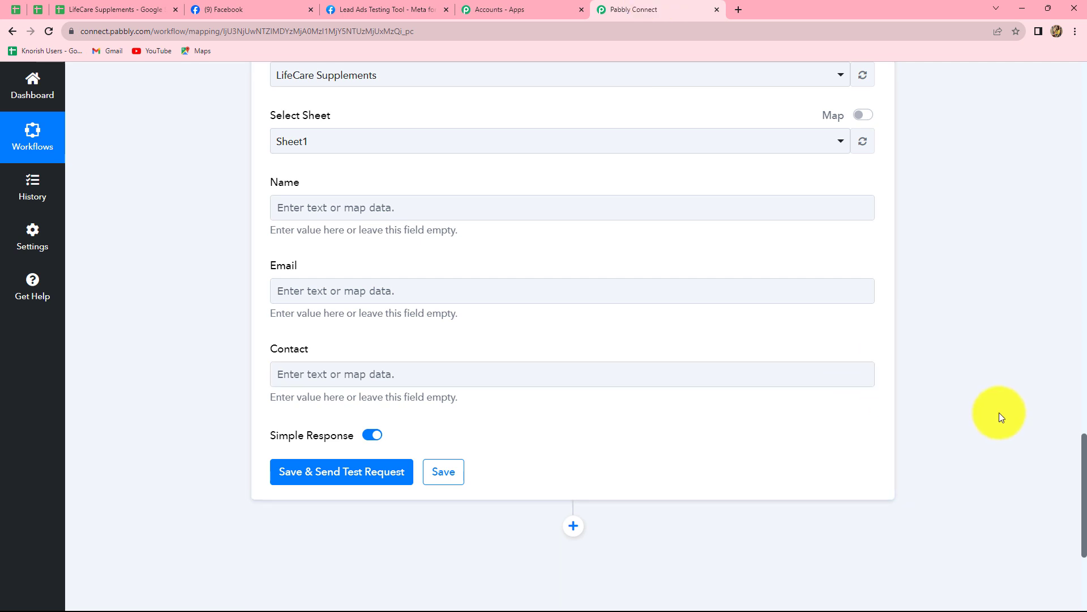
scroll(999, 417, up, 15)
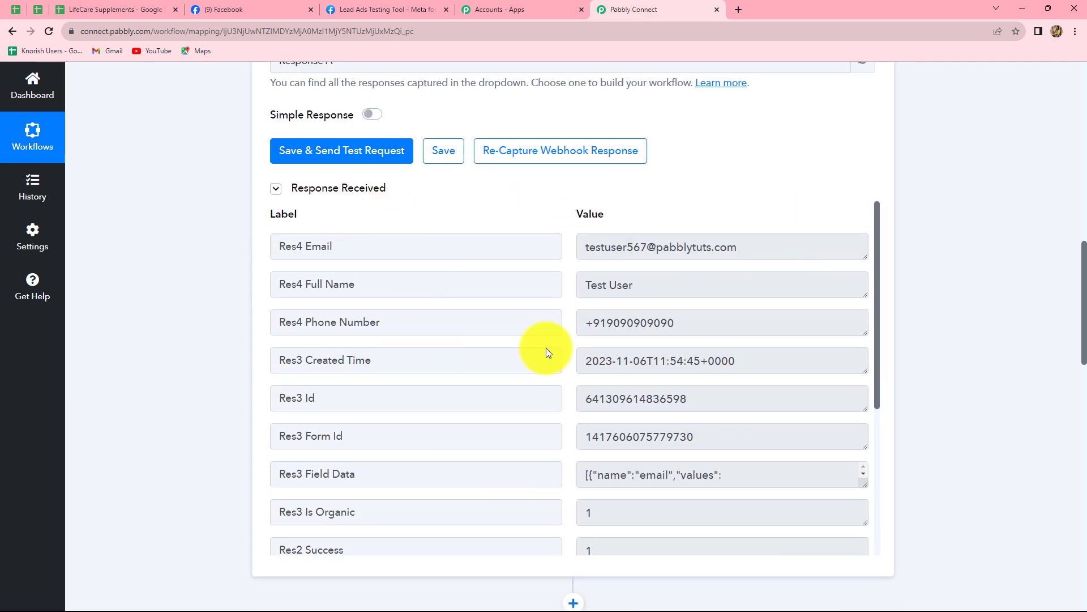
scroll(991, 455, down, 15)
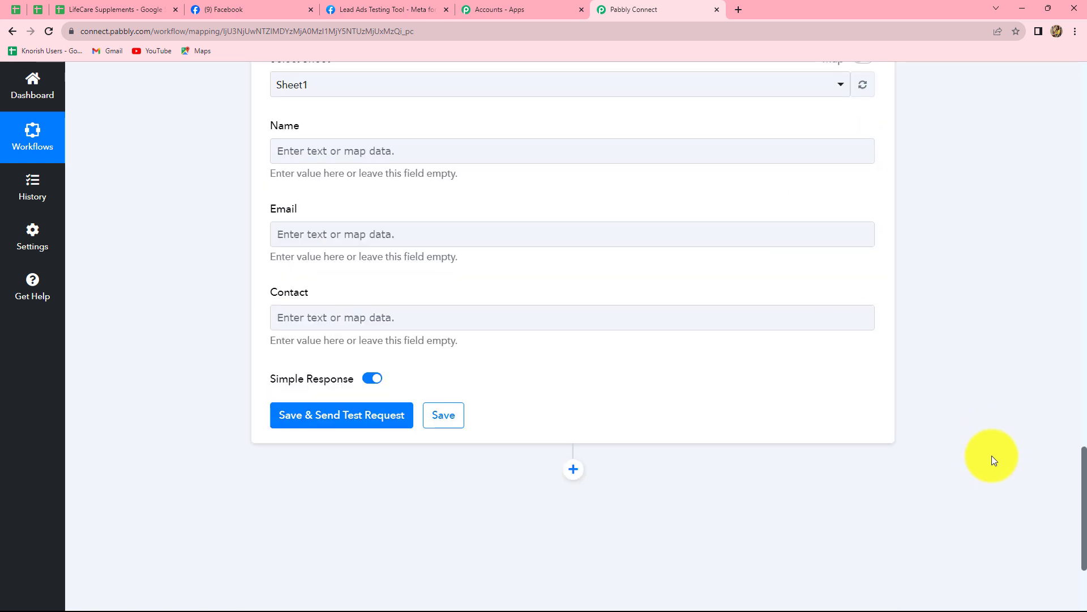
Map the Facebook lead's Res4 Full Name into the Name field
scroll(720, 415, up, 2)
click(313, 268)
click(312, 268)
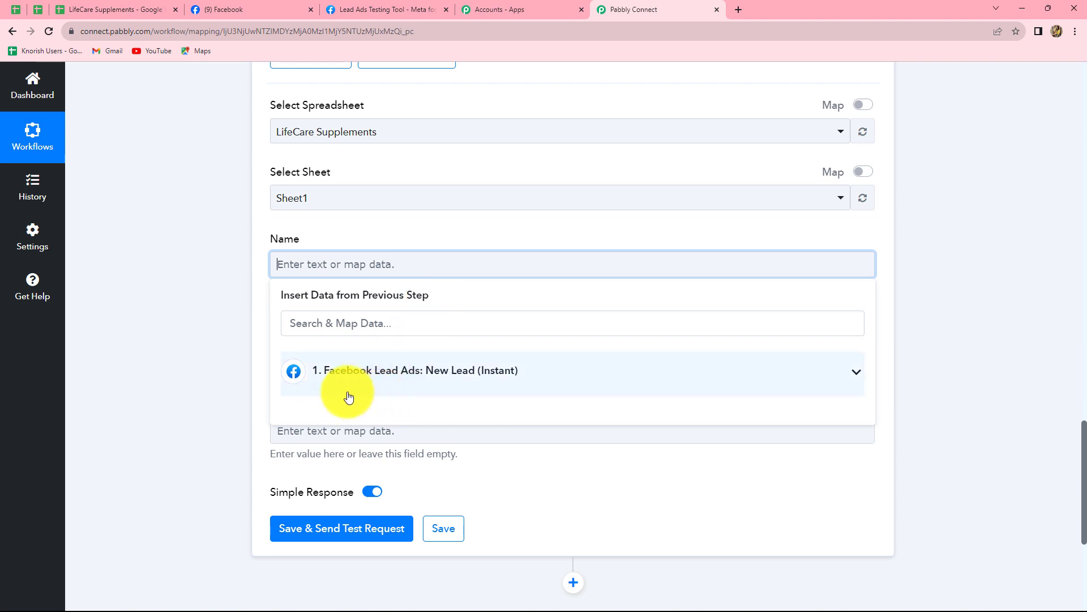
click(496, 378)
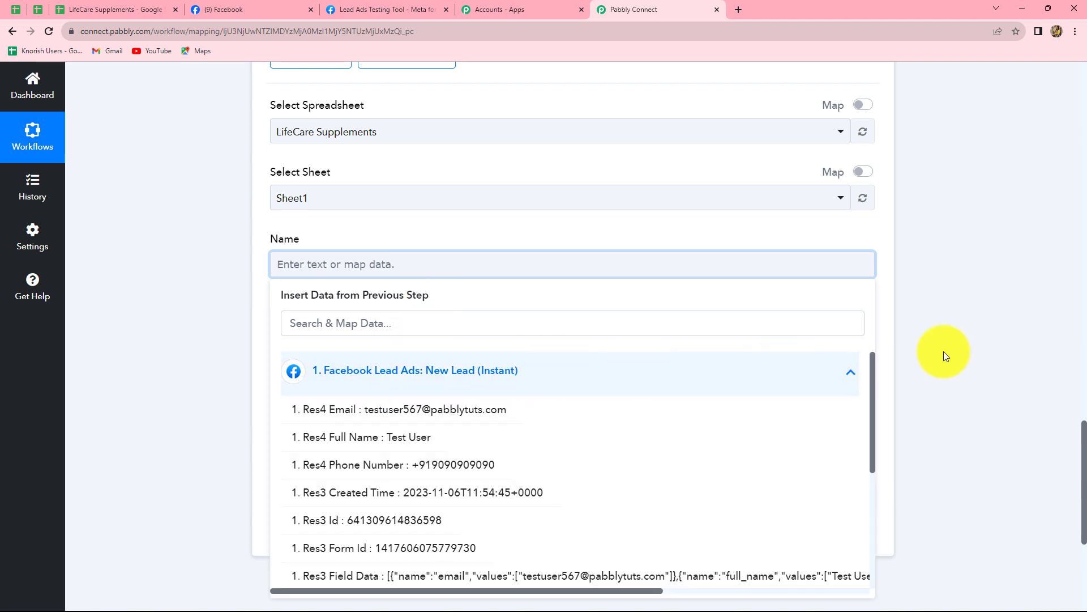
scroll(1019, 334, down, 2)
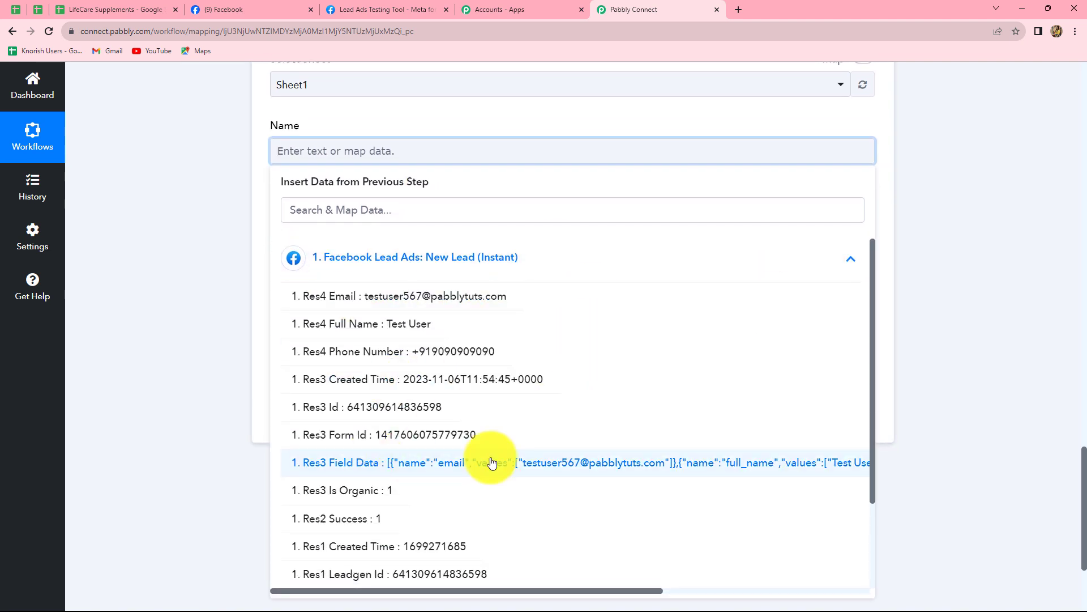
click(417, 325)
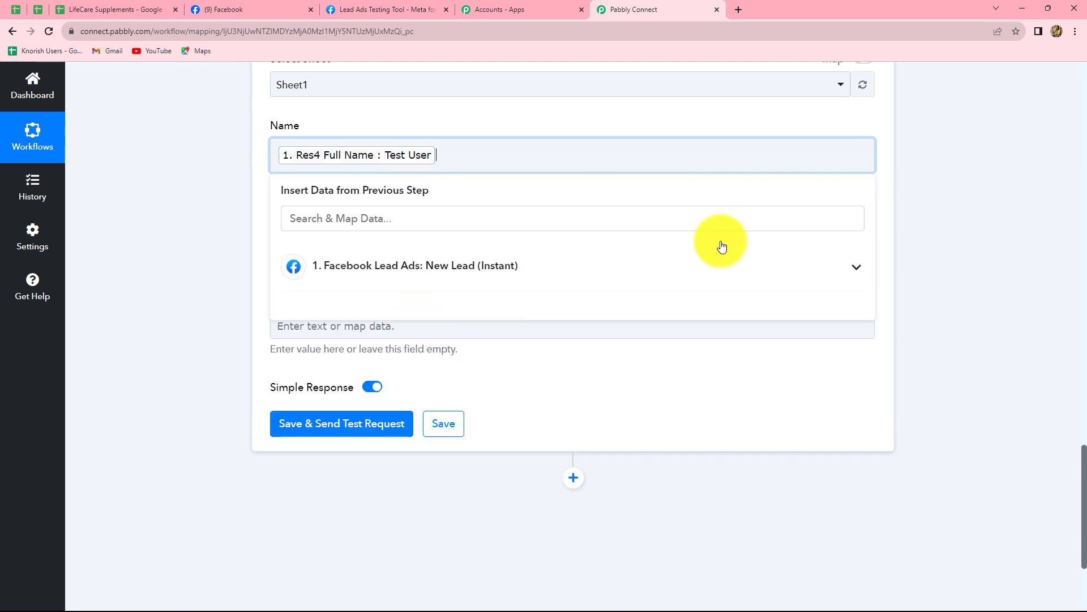
click(930, 214)
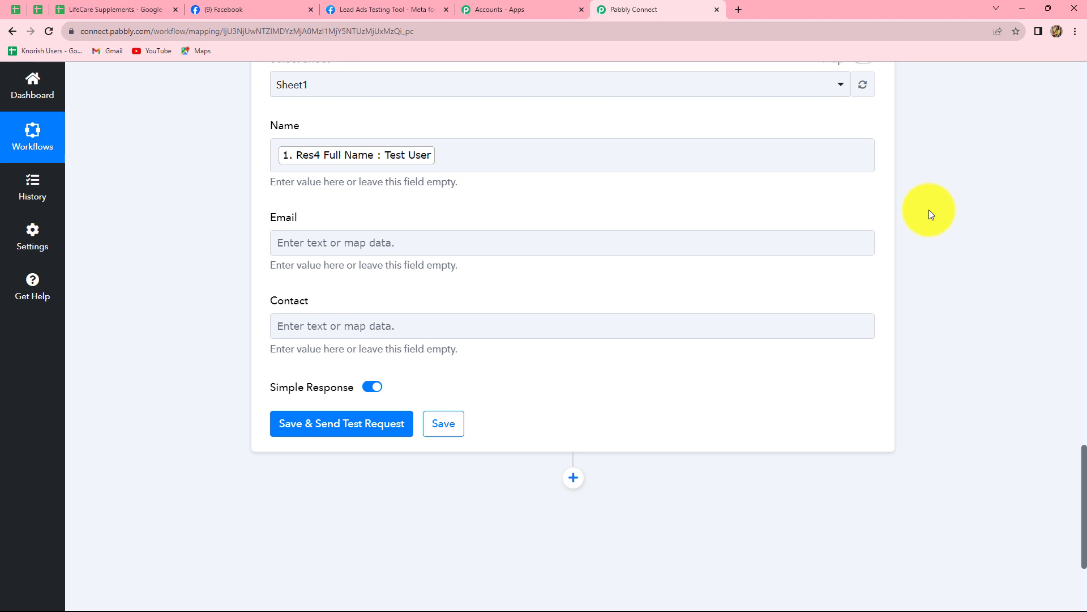
Map the Facebook lead's Res4 Email into the Email field
scroll(314, 233, down, 4)
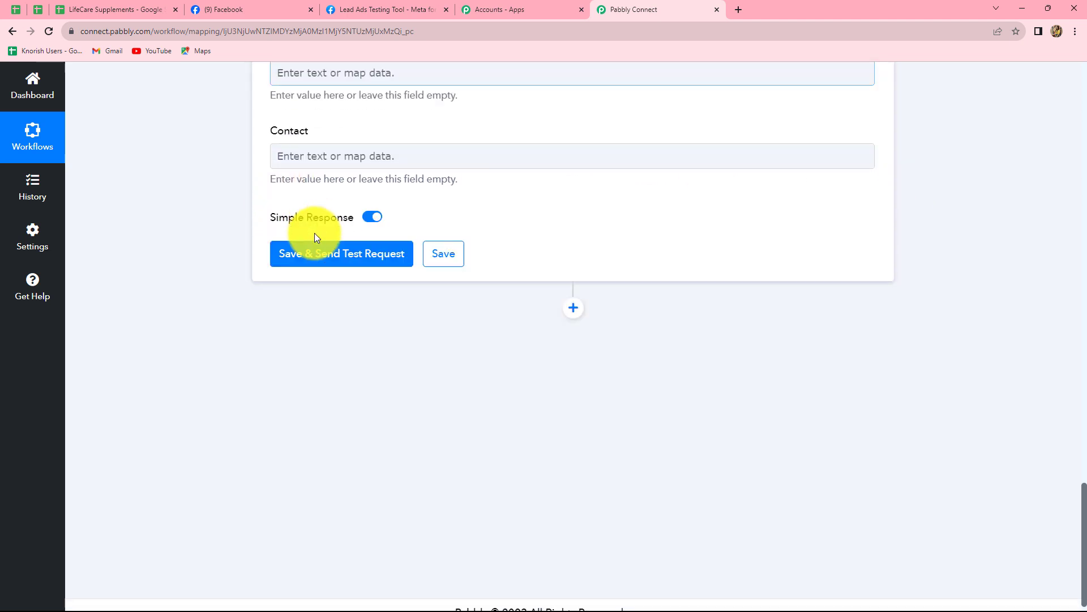
scroll(314, 233, up, 3)
click(359, 187)
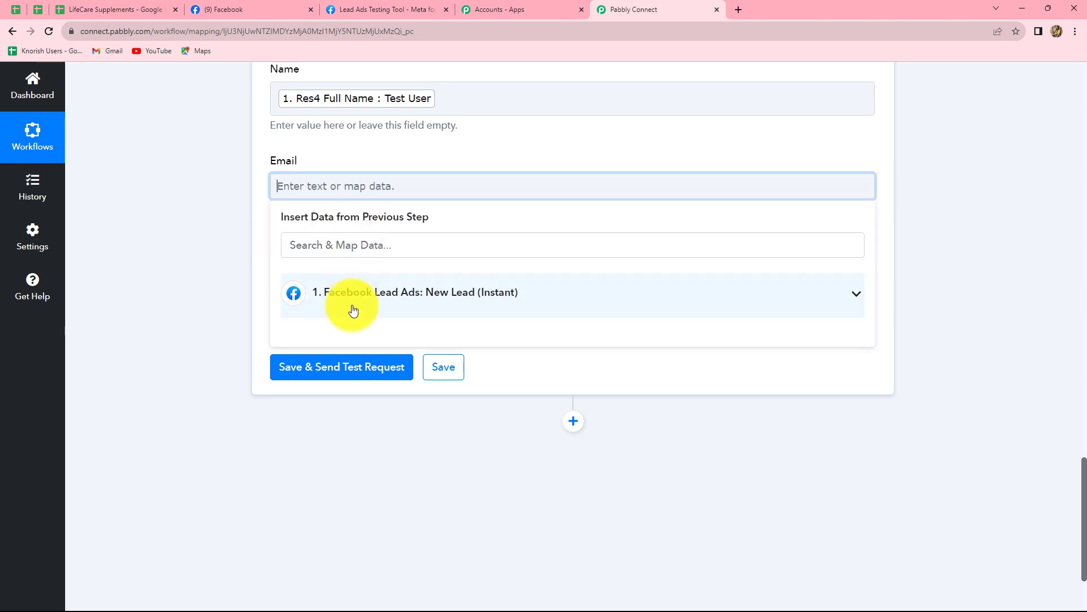
click(359, 299)
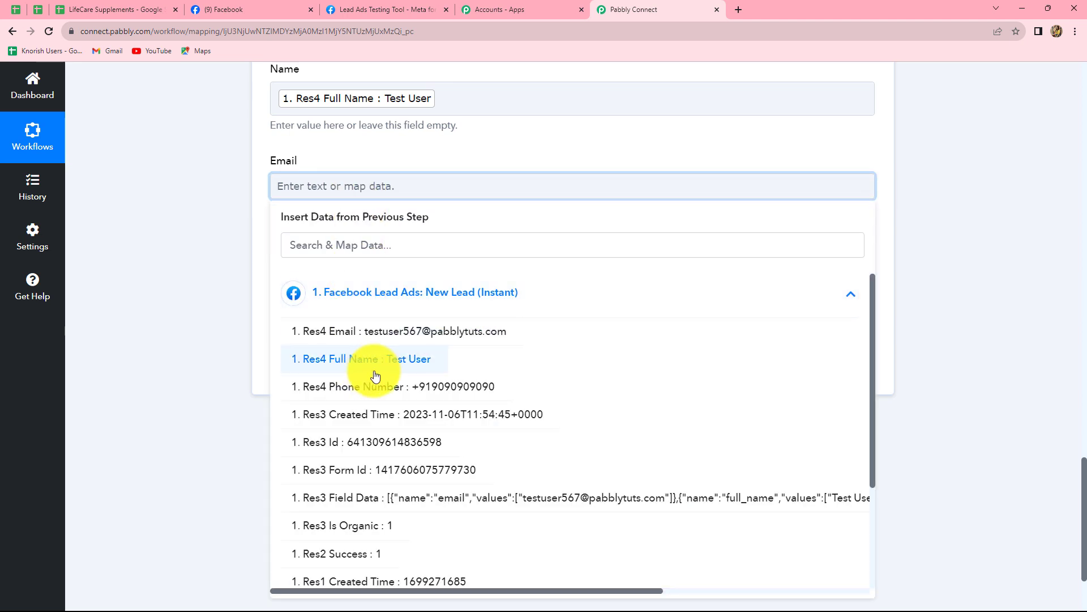
click(415, 332)
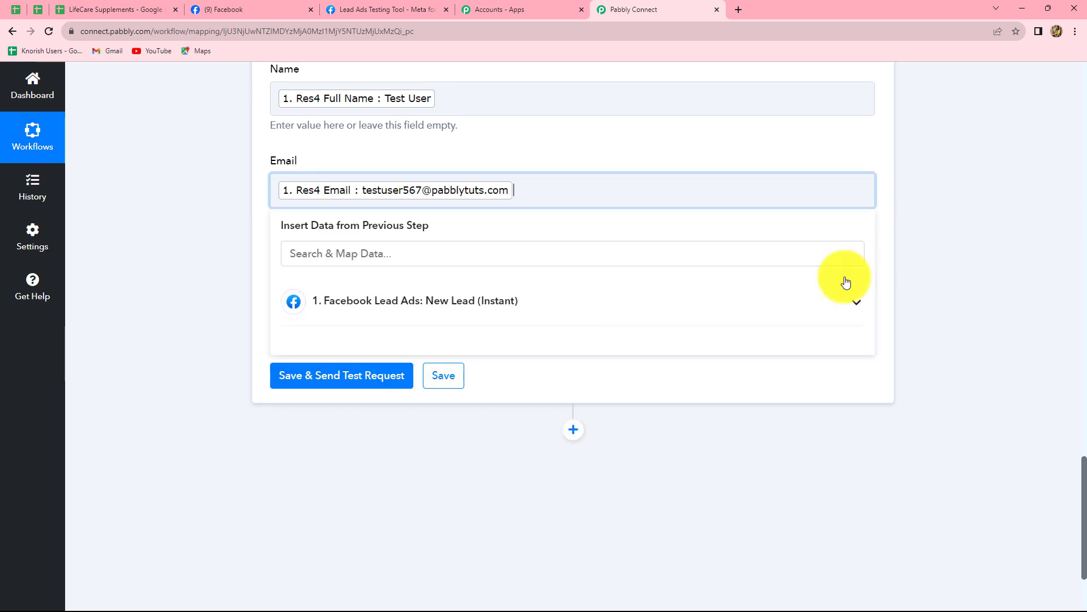
Map the Facebook lead's Res4 Phone Number into the Contact field
click(957, 257)
scroll(466, 274, down, 1)
click(323, 214)
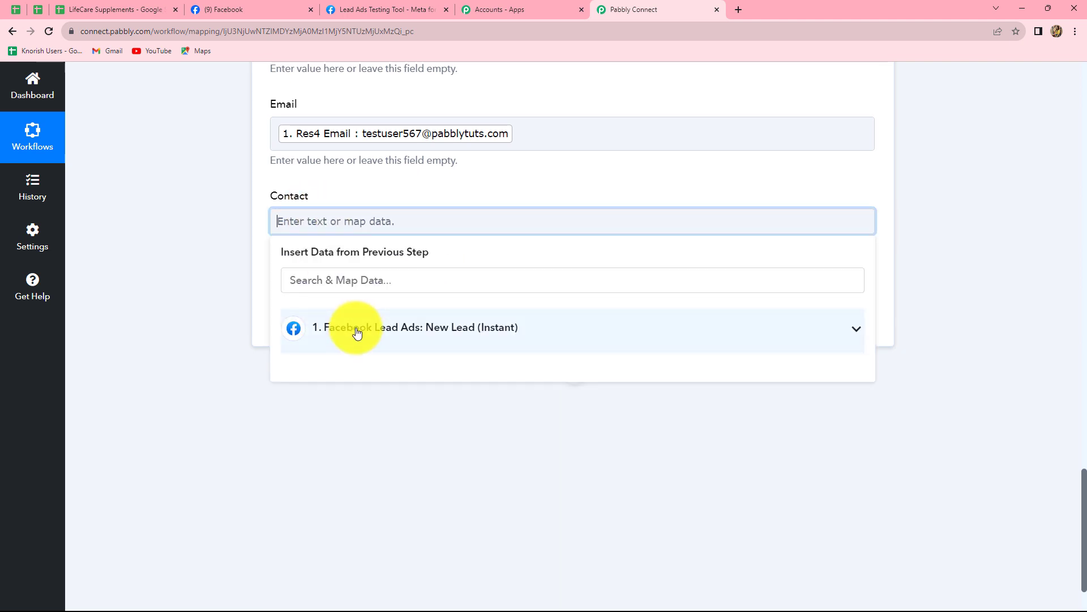
click(357, 333)
click(456, 424)
click(999, 312)
scroll(711, 314, up, 3)
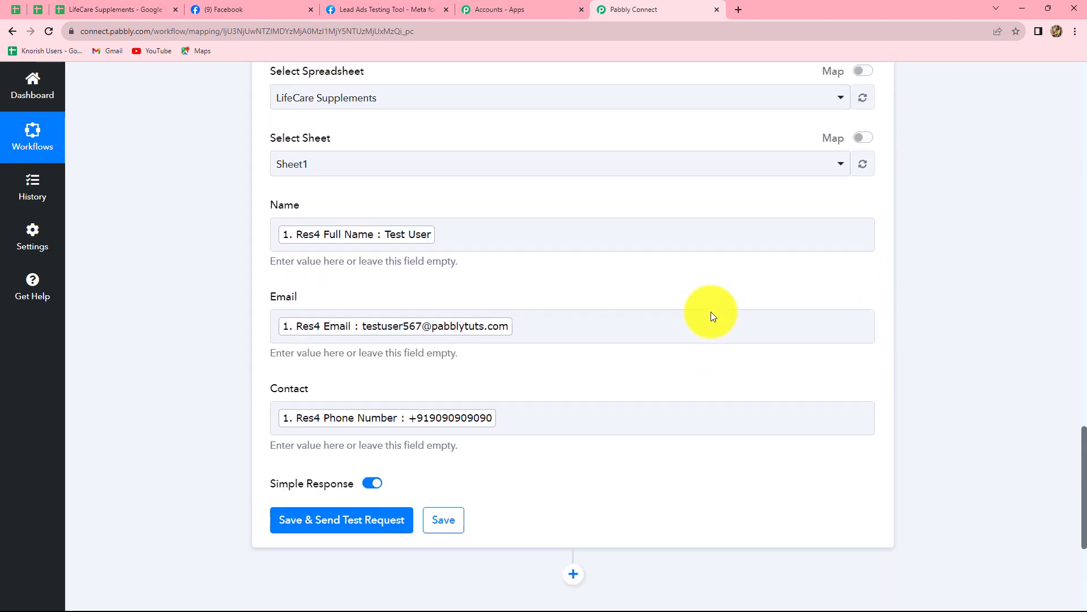
scroll(711, 312, down, 2)
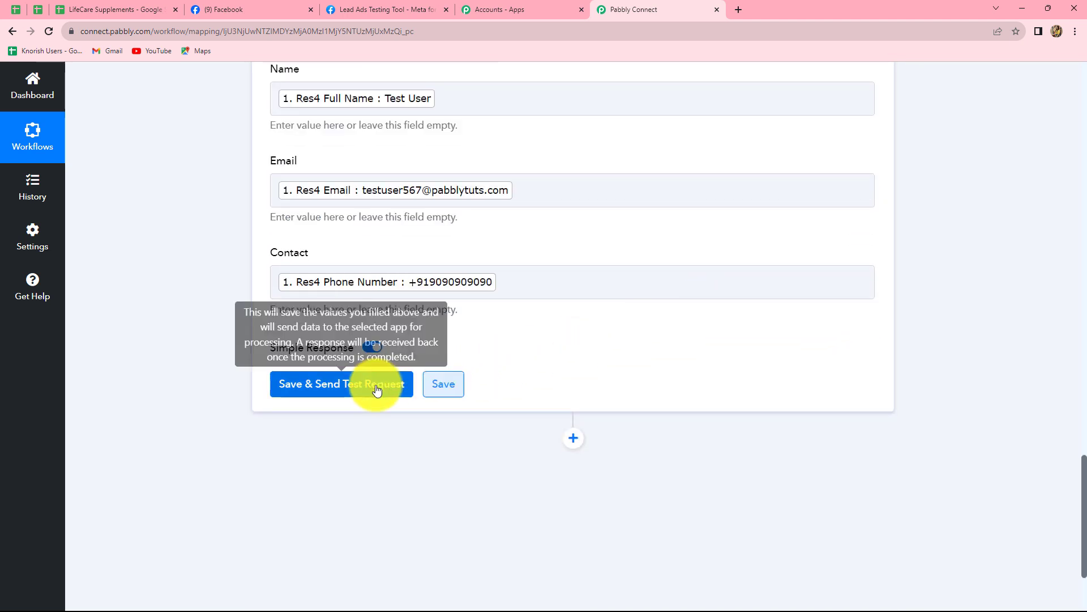
Save and send a test request, confirming row 2 of the sheet holds the test lead's details
click(374, 390)
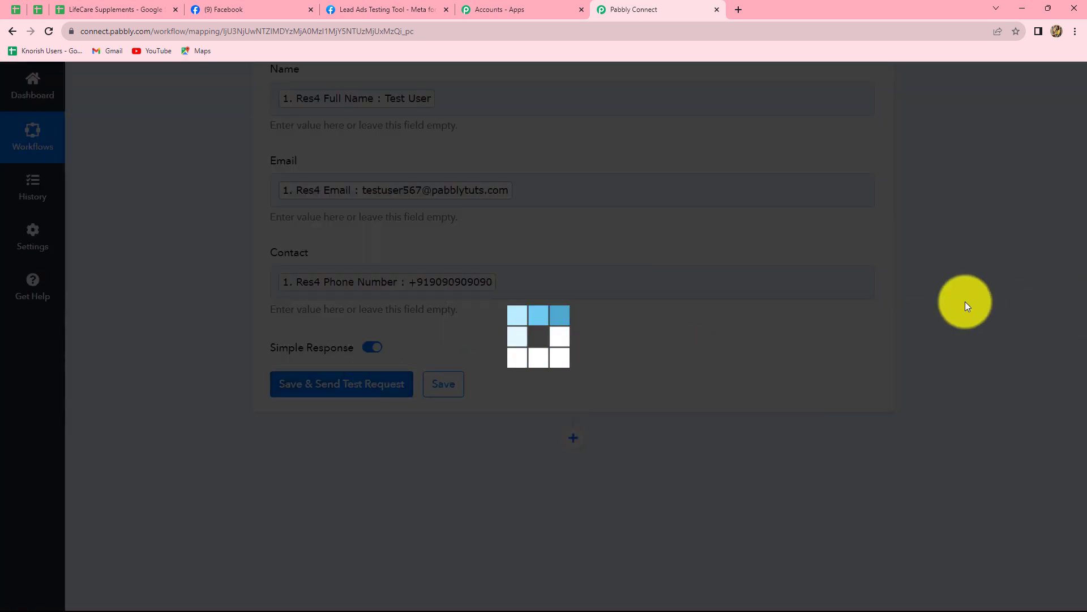
scroll(1038, 344, down, 4)
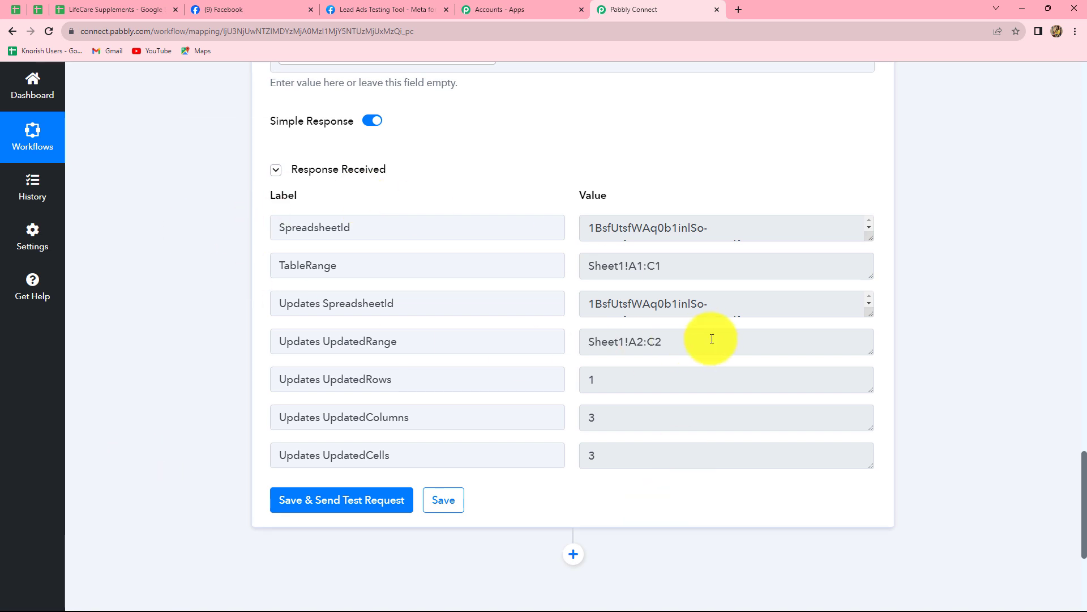
click(104, 10)
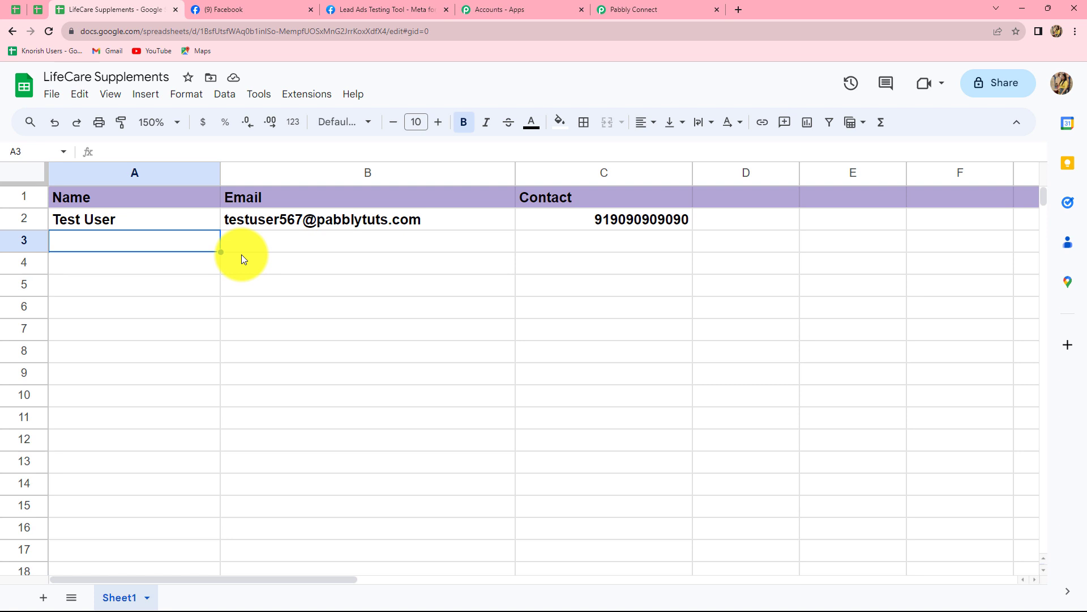
click(626, 7)
scroll(990, 270, up, 10)
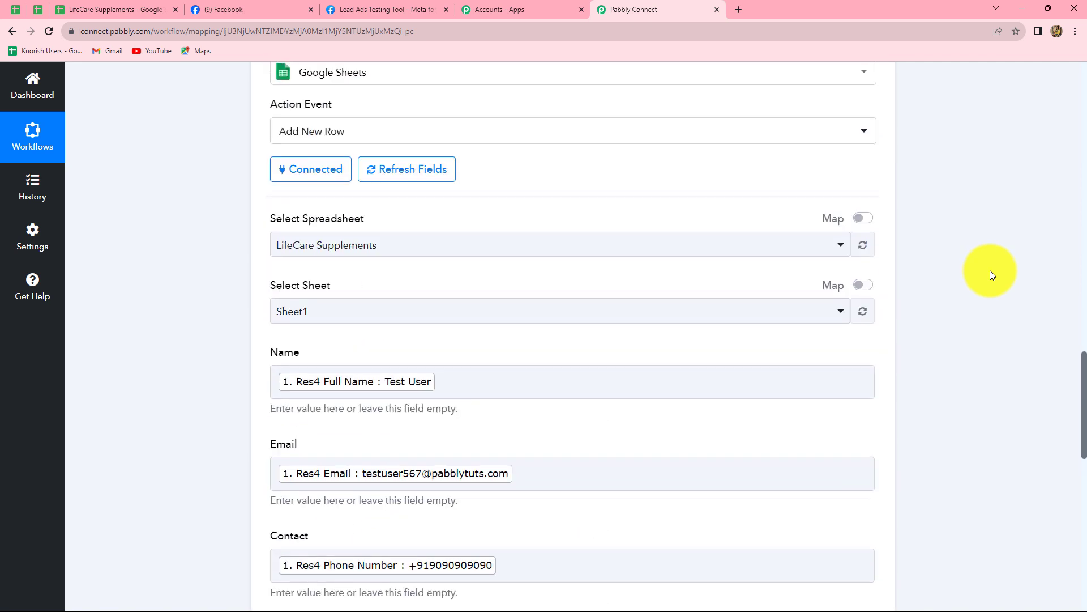